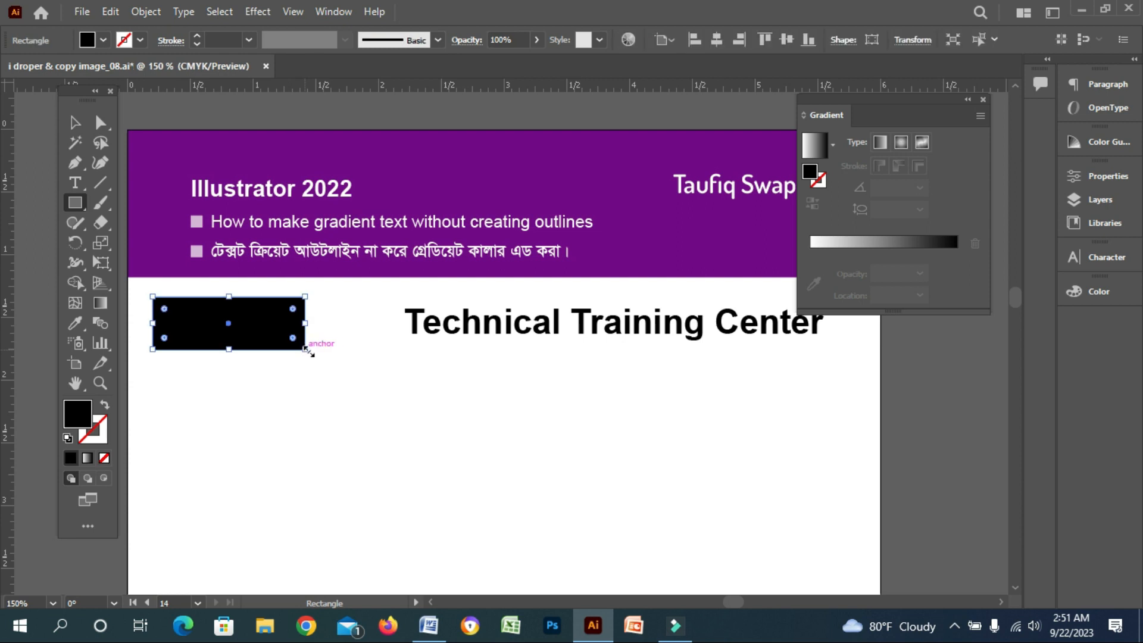
Apply the default gradient fill to the selected black rectangle
left_click(74, 123)
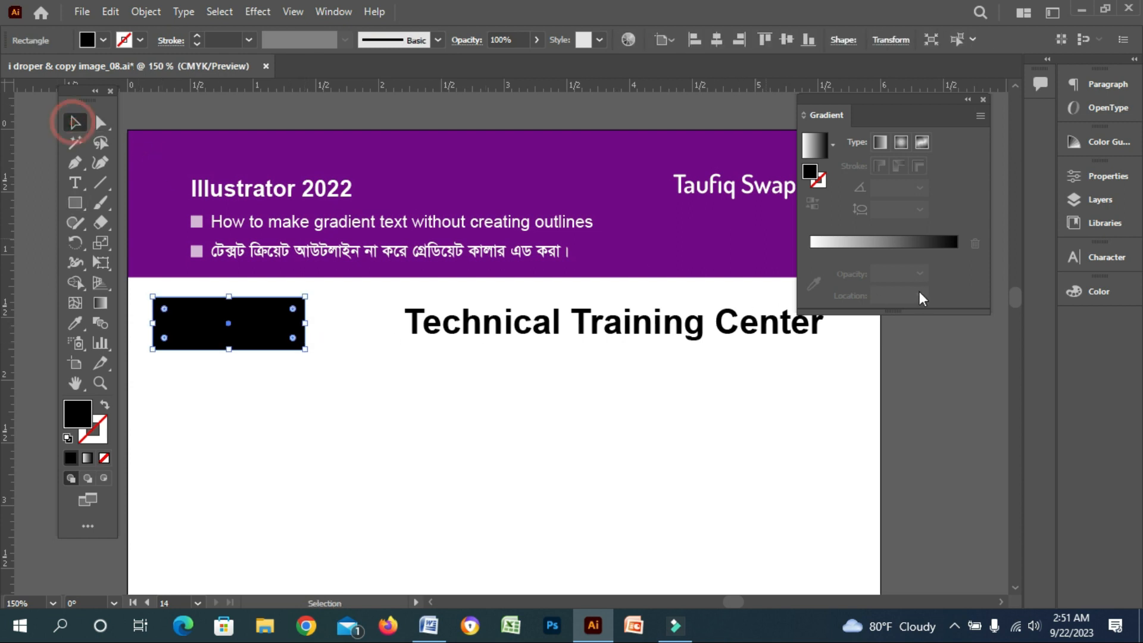
left_click(887, 255)
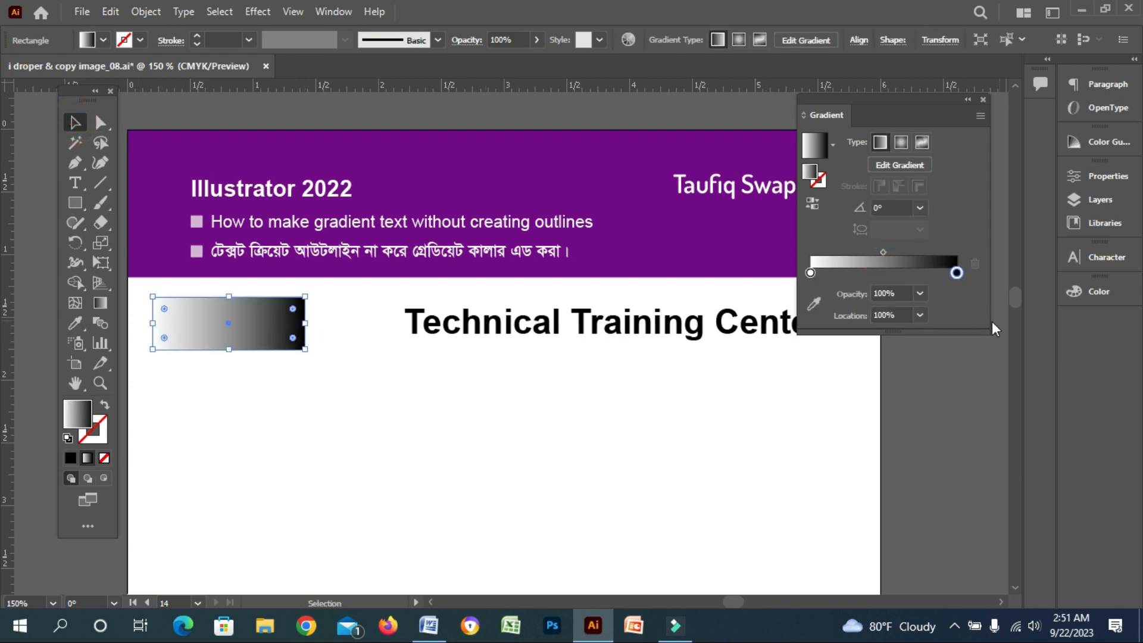
Set the gradient's left stop to dark blue with Cyan and Magenta at 100%
left_click(811, 272)
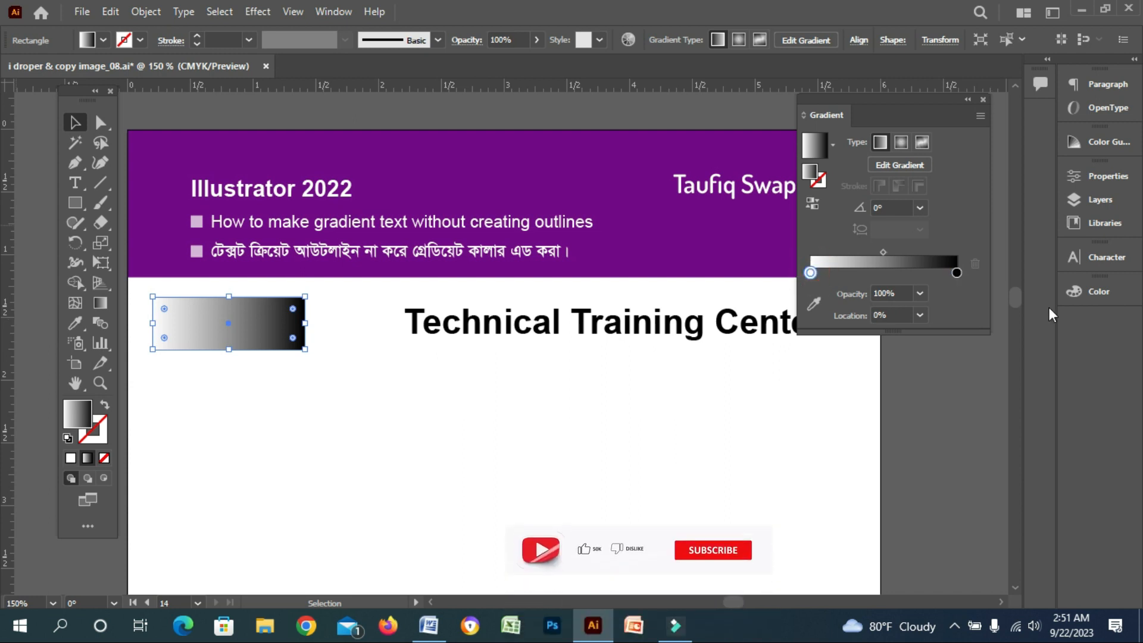
left_click(1080, 293)
left_click_drag(939, 312, 1027, 327)
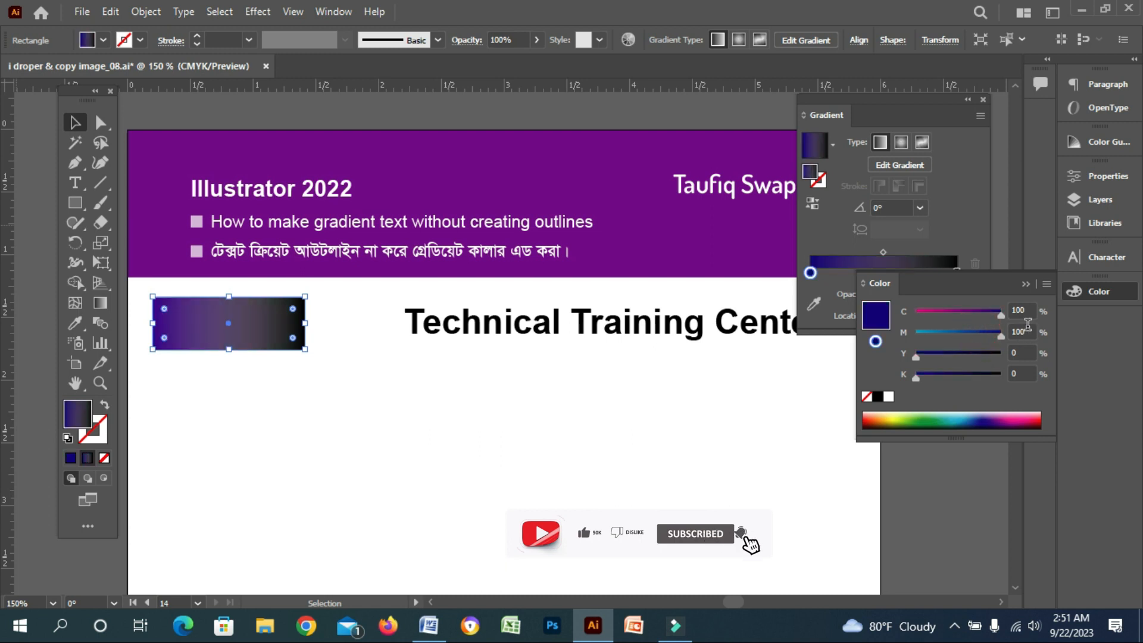
Set the gradient's right stop to red by setting K to 0 and Magenta and Yellow to 100%
left_click(967, 238)
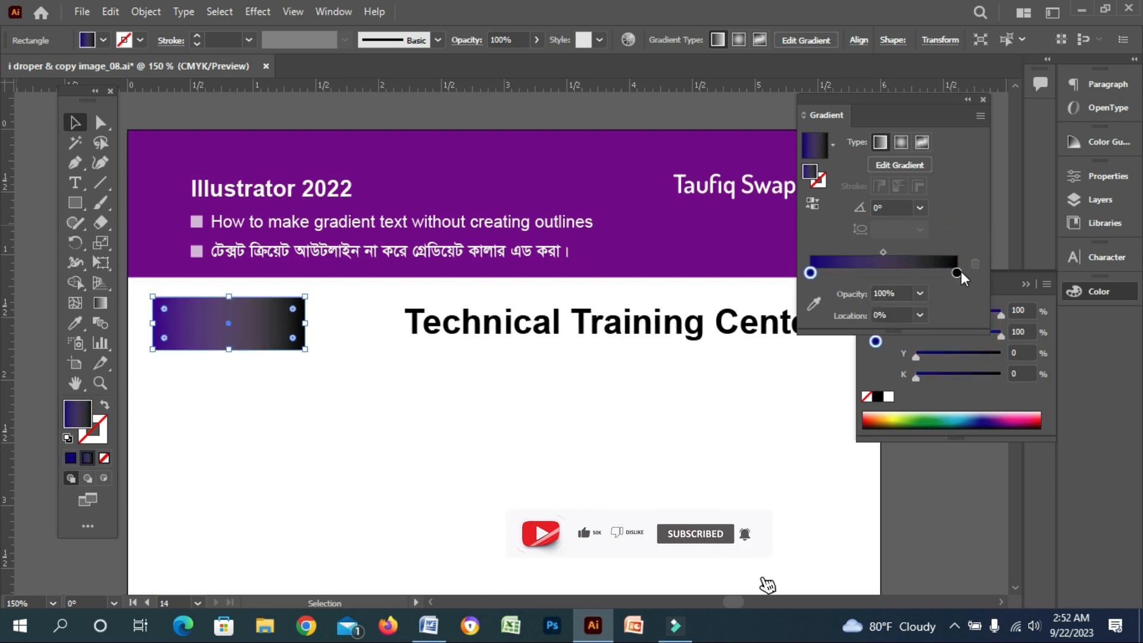
left_click(957, 271)
left_click(1049, 302)
left_click(1046, 284)
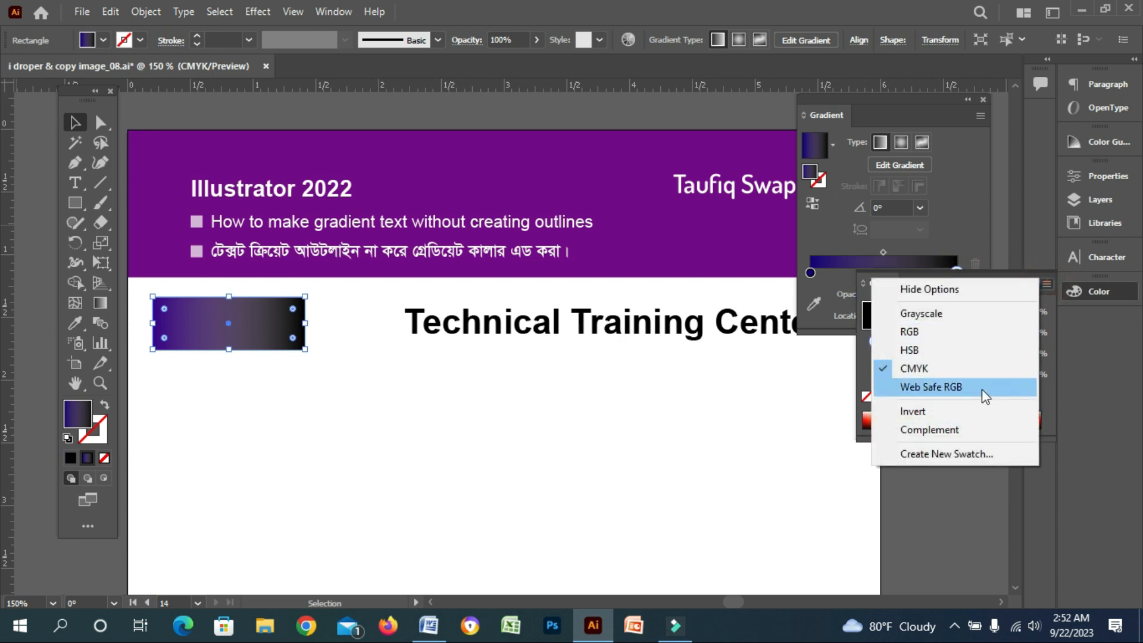
left_click(948, 370)
left_click_drag(981, 373, 887, 374)
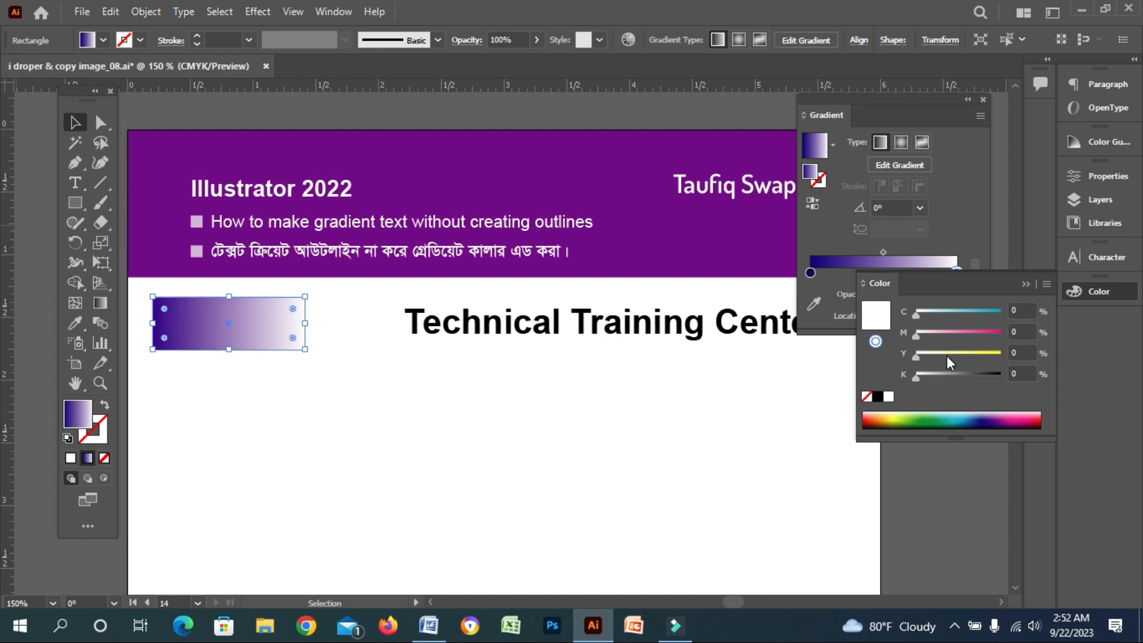
left_click_drag(957, 352, 1049, 355)
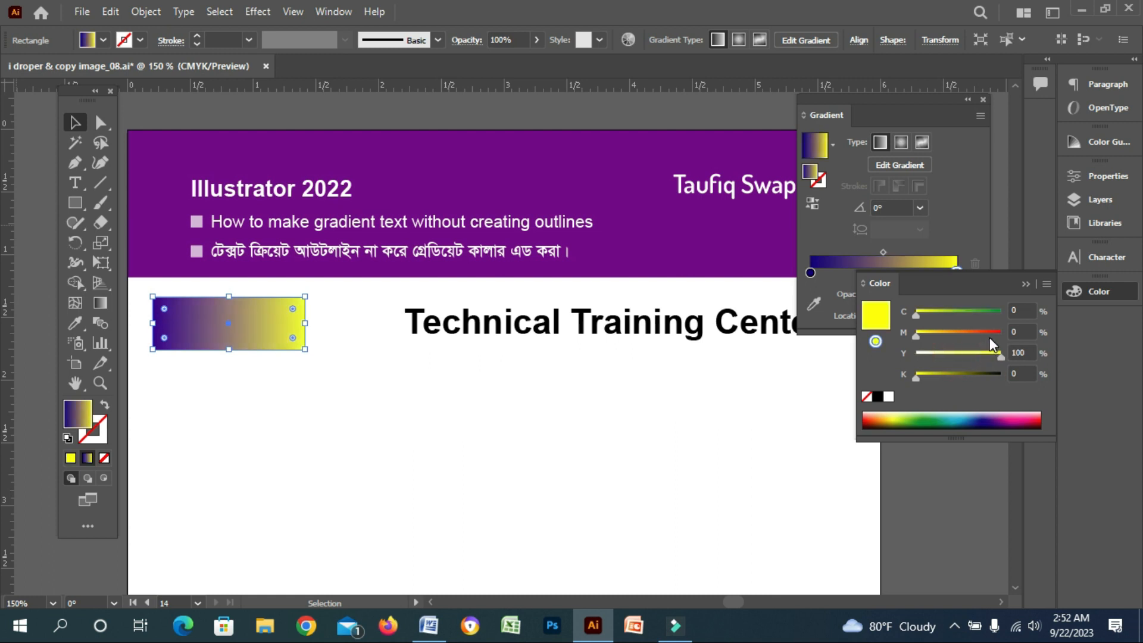
left_click_drag(988, 331, 1106, 337)
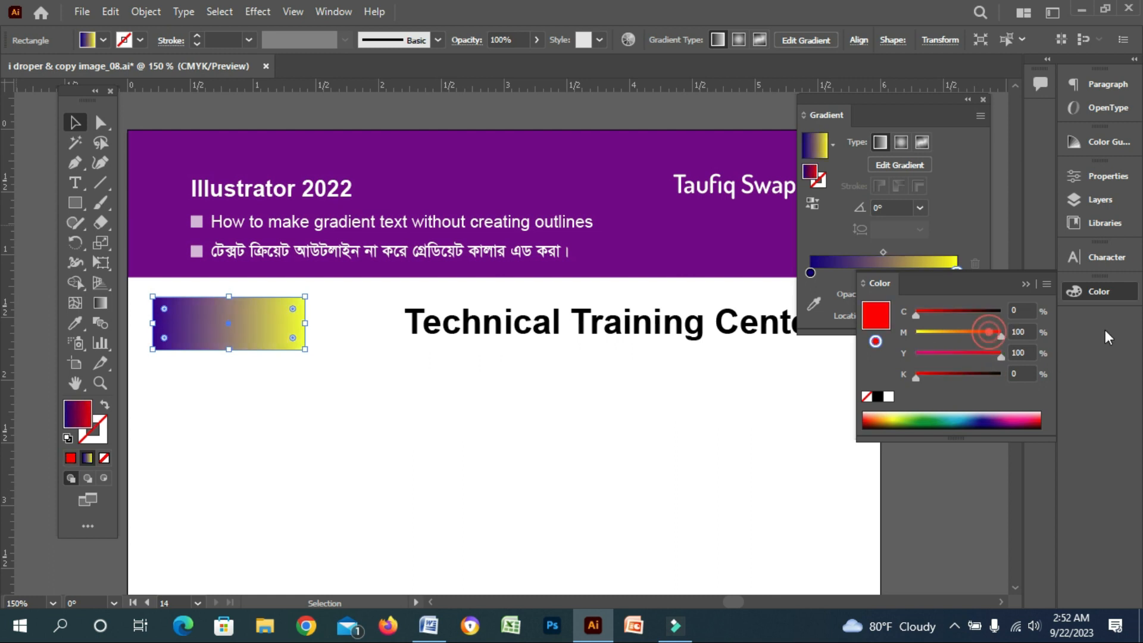
Add a middle gradient stop and make it green with Cyan and Yellow at 100%
left_click(946, 242)
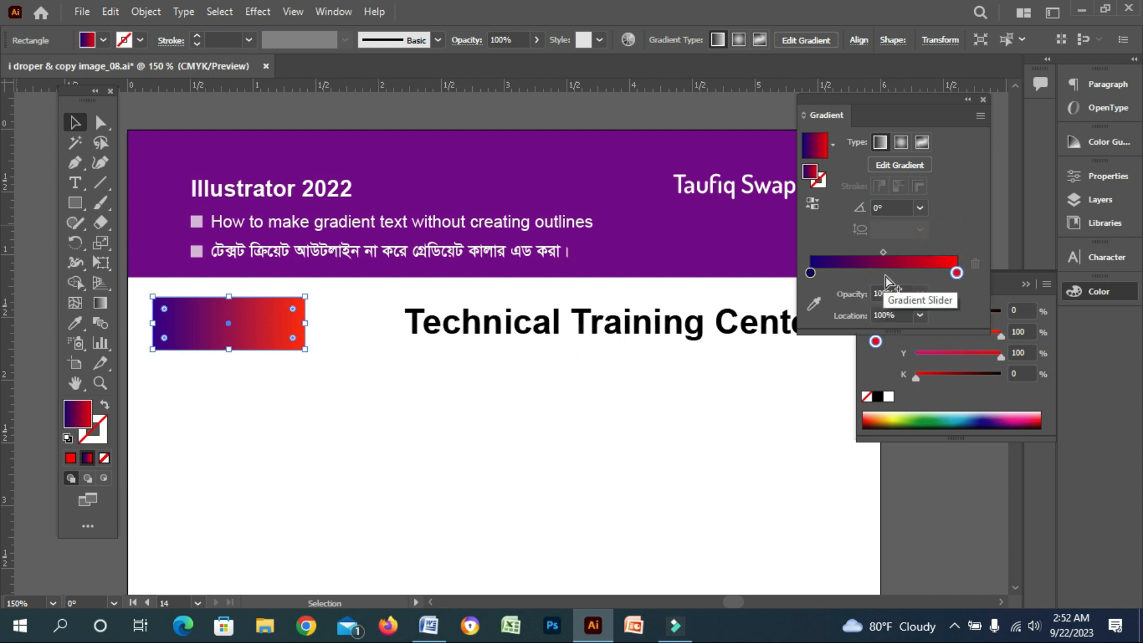
left_click(884, 275)
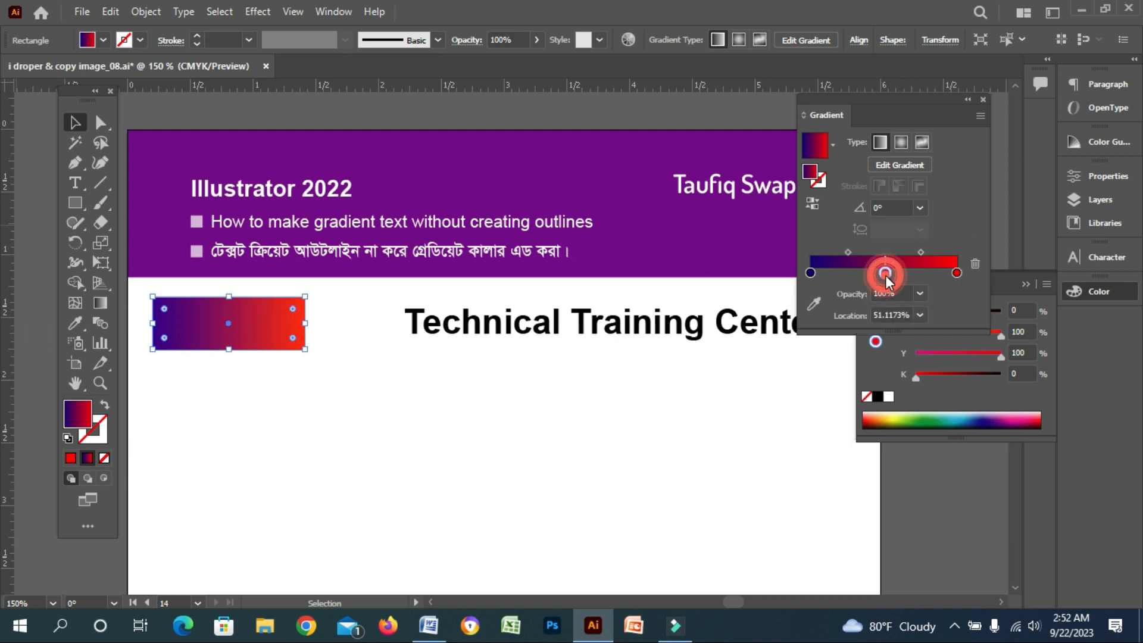
left_click(888, 397)
left_click_drag(946, 353, 1034, 353)
left_click_drag(972, 312, 1084, 313)
key("space")
left_click_drag(418, 414, 378, 410)
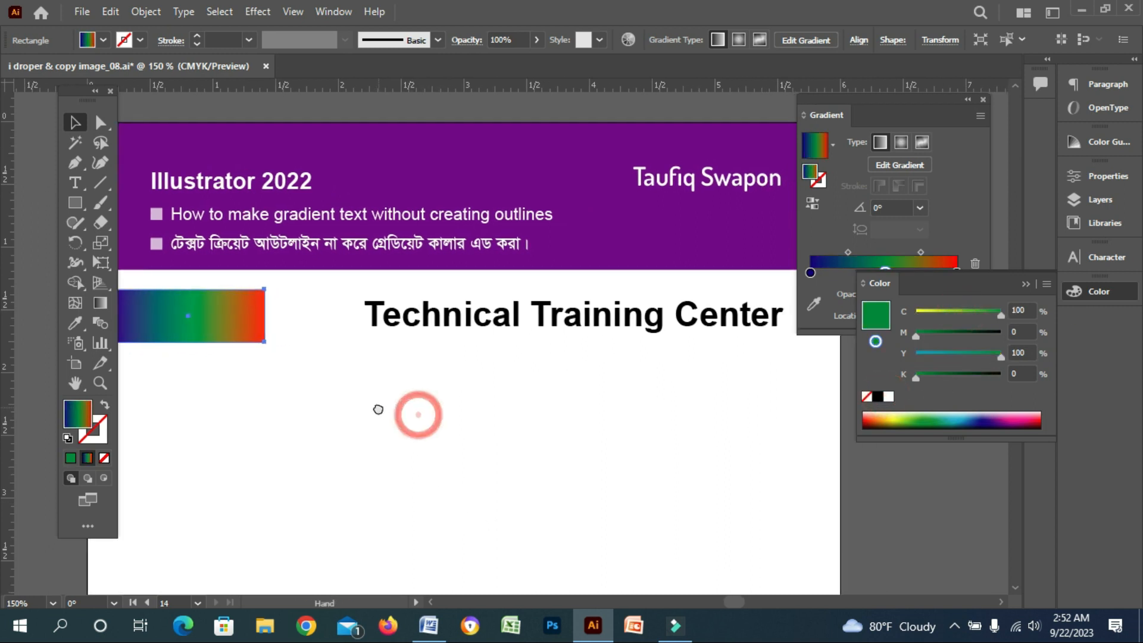
Collapse the color panels and drag a duplicate of the 'Technical Training Center' text below the original
left_click(1027, 286)
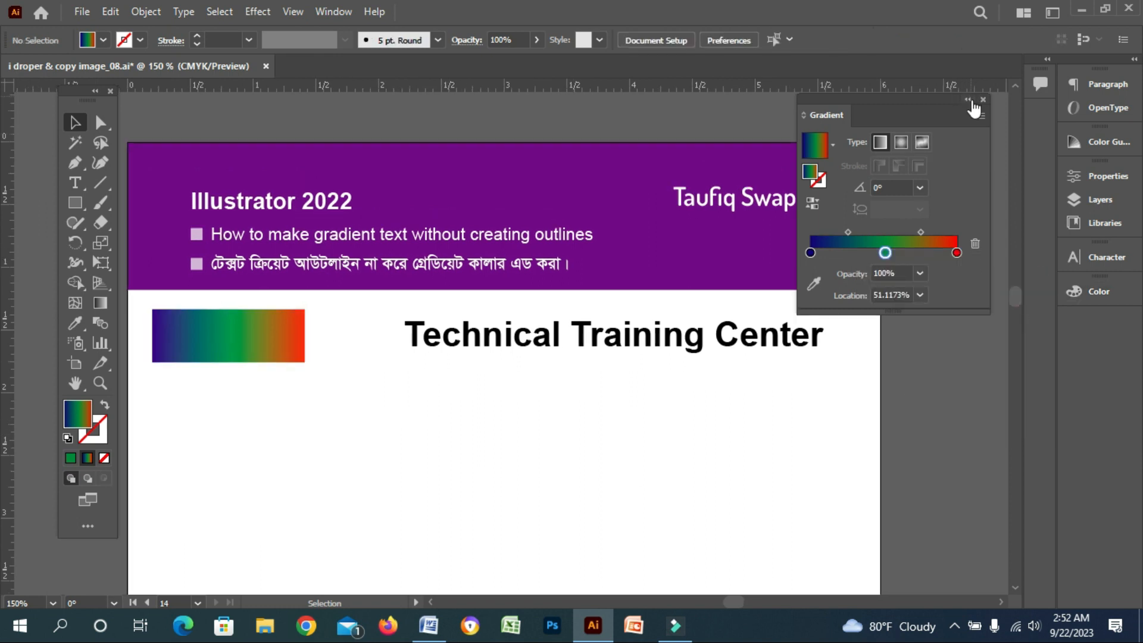
left_click(969, 100)
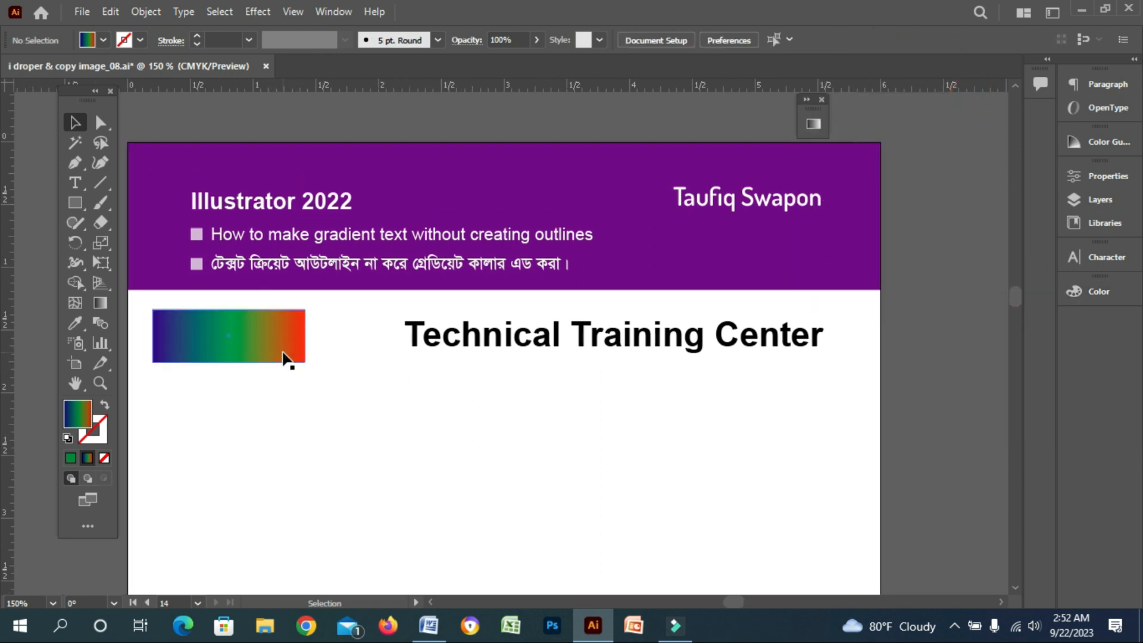
left_click(542, 347)
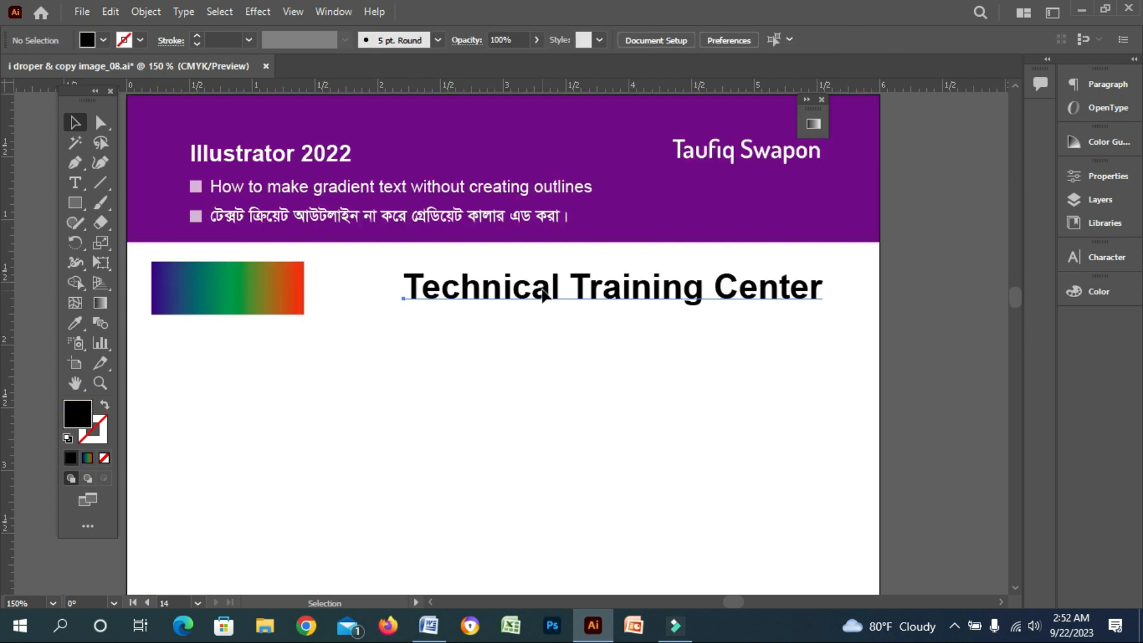
left_click_drag(541, 290, 541, 382)
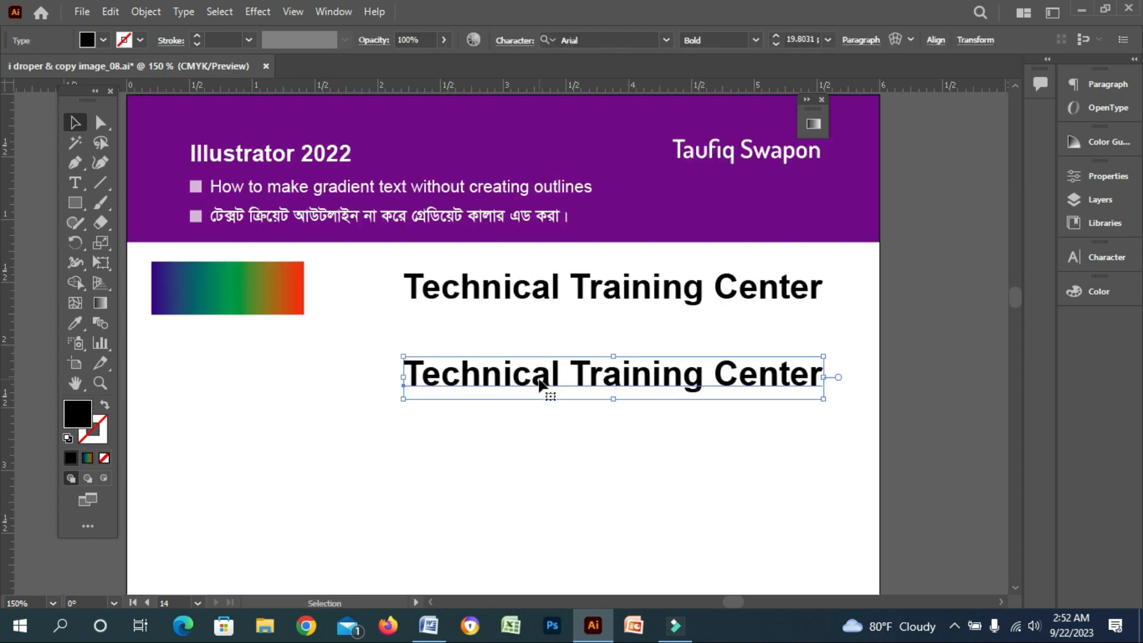
Convert the upper 'Technical Training Center' text to outlines with Create Outlines
left_click(469, 296)
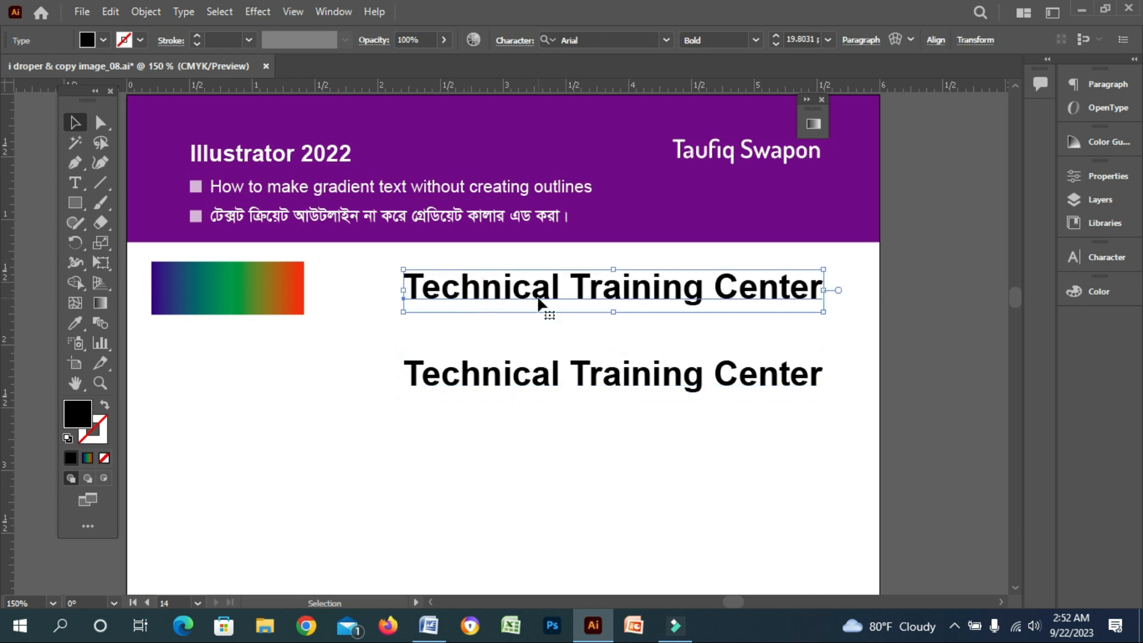
left_click(218, 11)
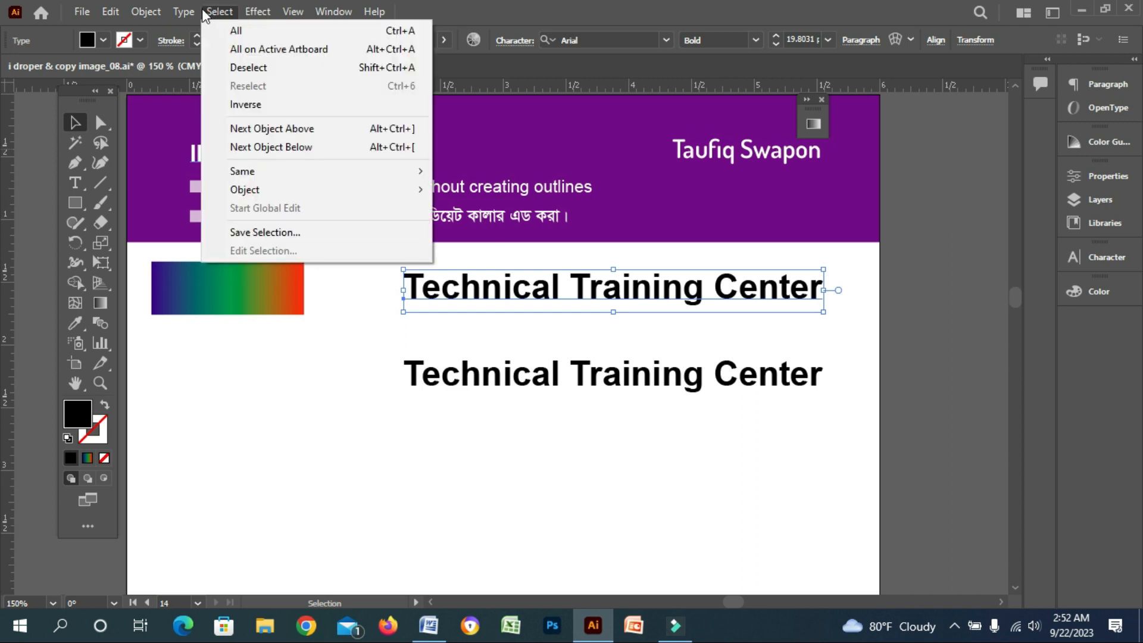
mouse_move(184, 12)
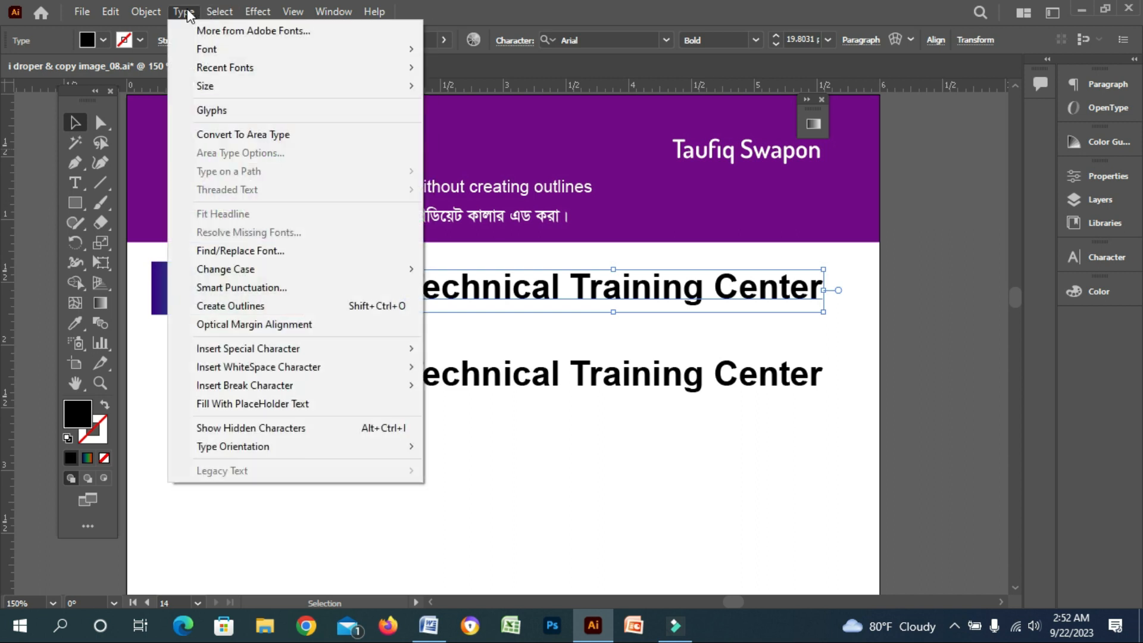
left_click(260, 306)
left_click(452, 327)
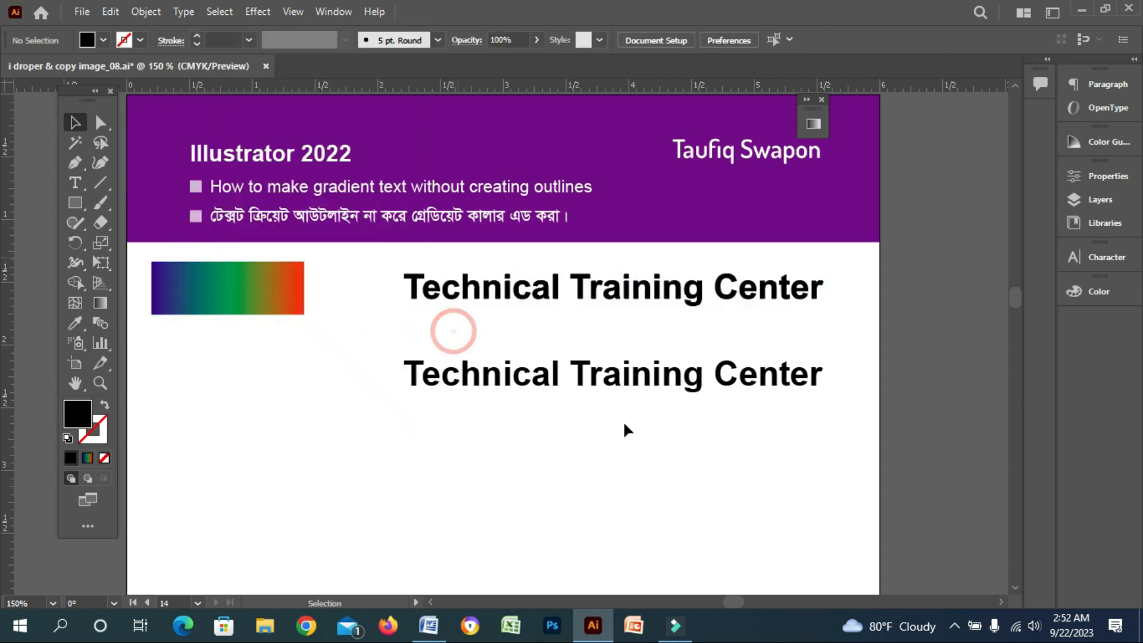
left_click(584, 297)
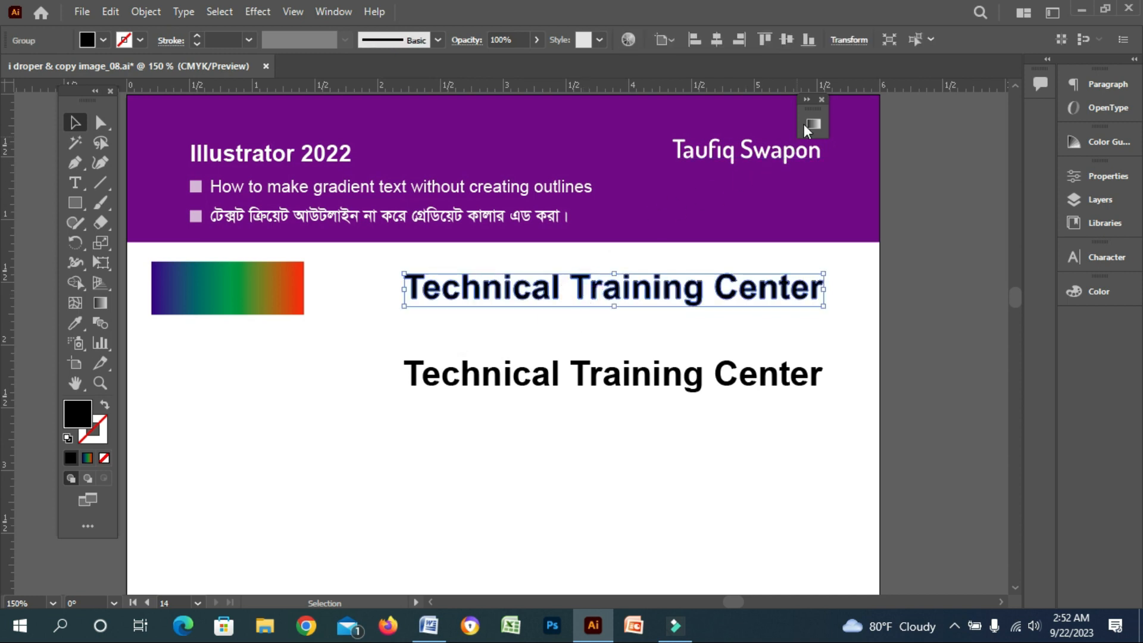
Copy the rectangle's gradient onto the outlined text using the Eyedropper tool
left_click(807, 100)
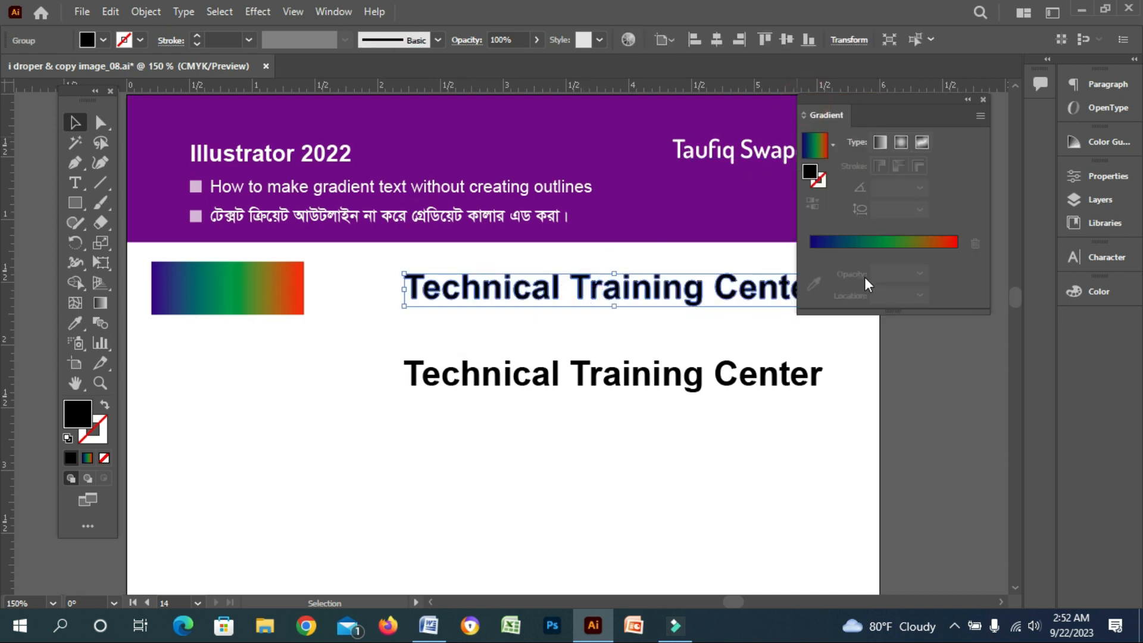
left_click(75, 323)
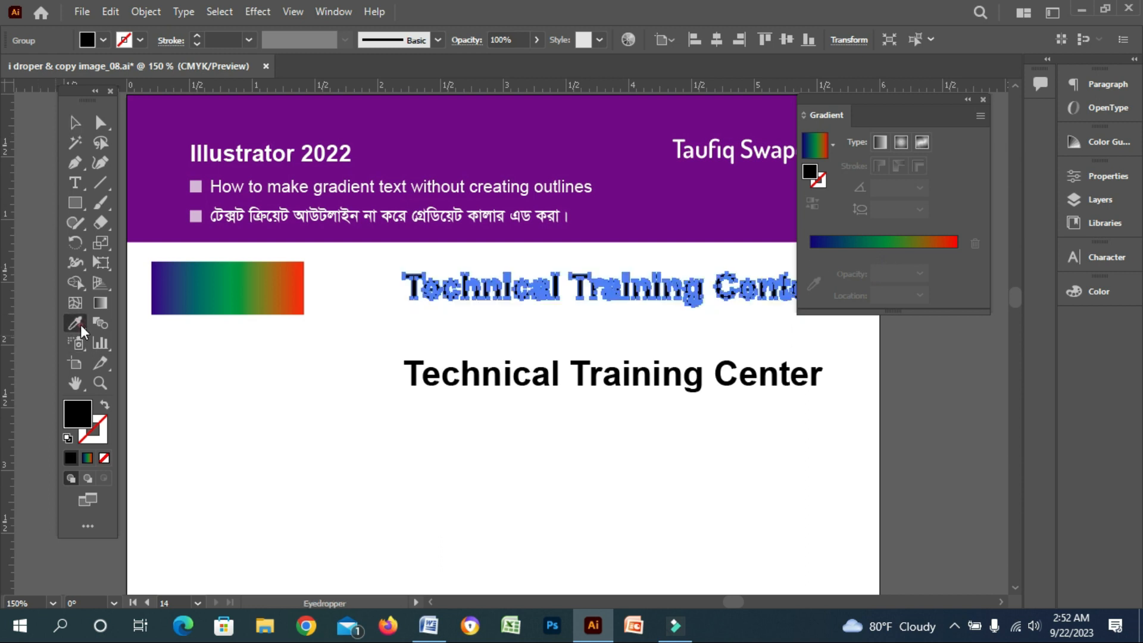
left_click(196, 288)
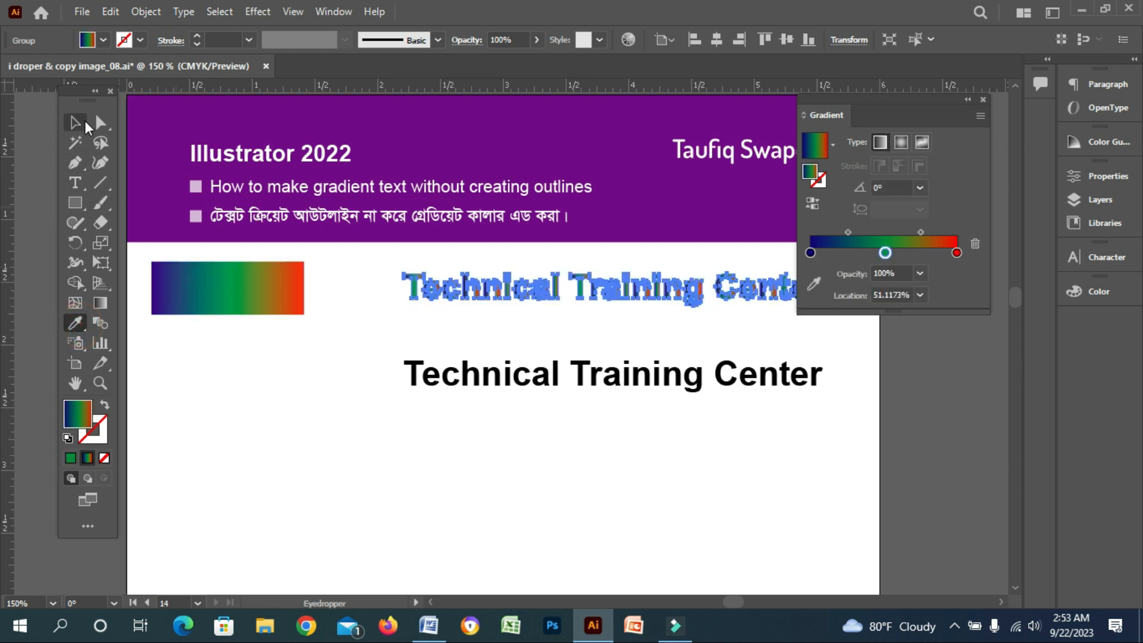
left_click(75, 122)
left_click(342, 420)
key("space")
left_click_drag(491, 363, 465, 433)
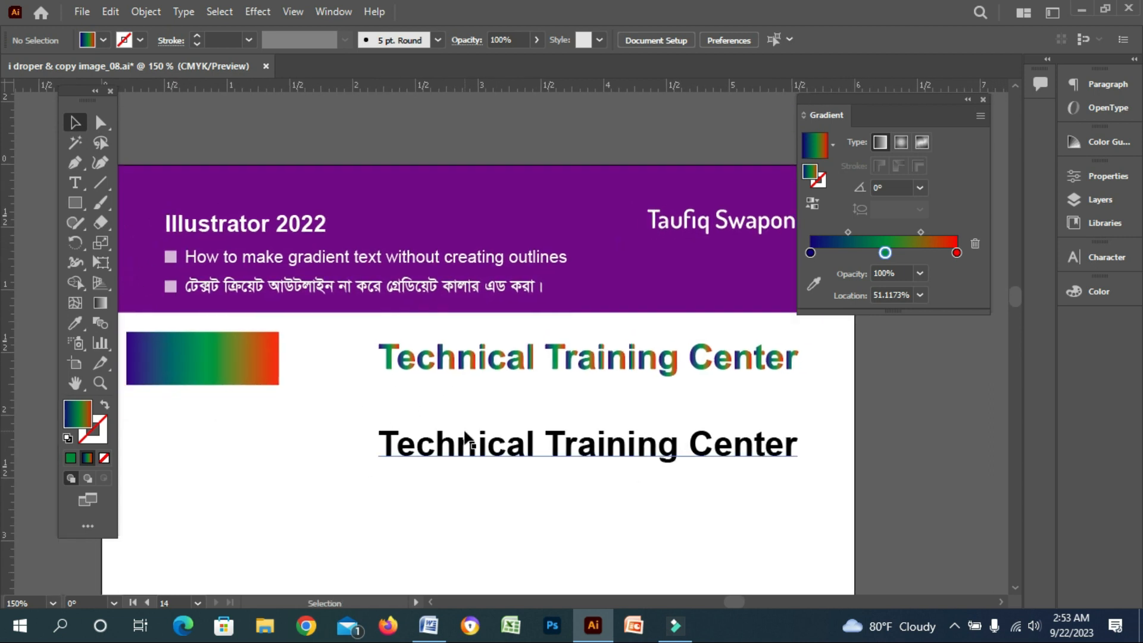
Drag one continuous gradient across the whole outlined text with the Gradient tool
left_click(628, 360)
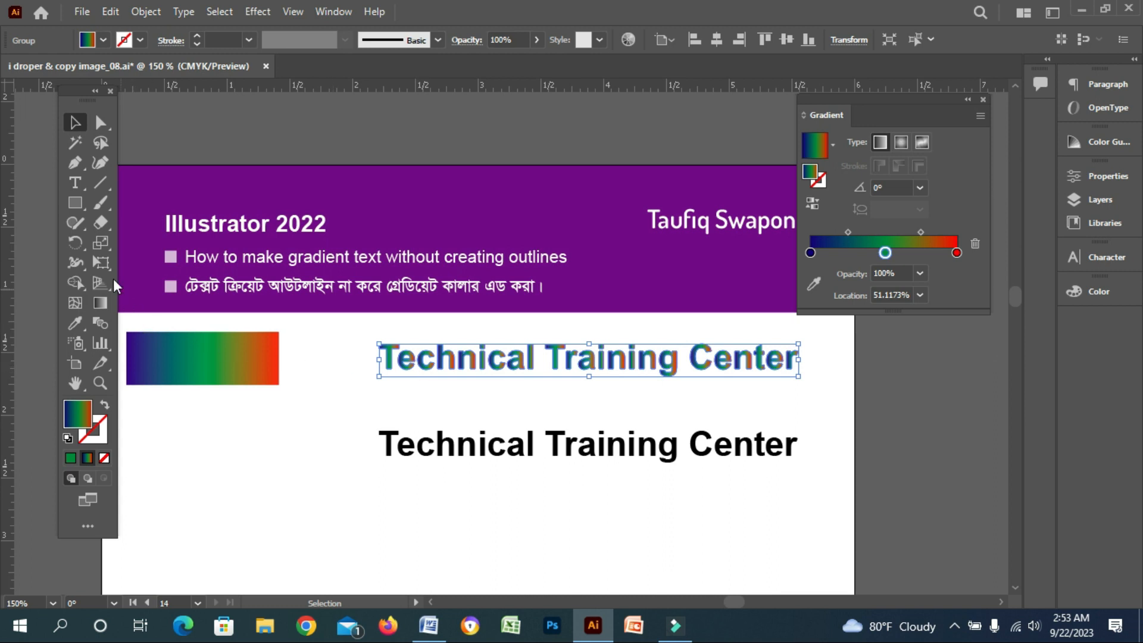
left_click(100, 302)
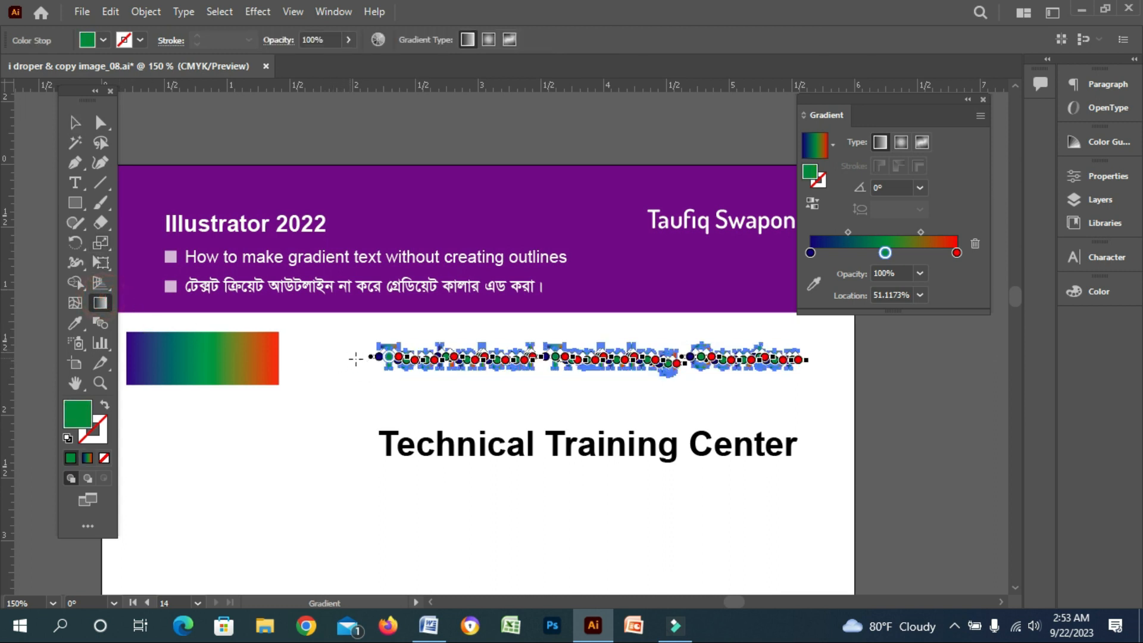
left_click_drag(348, 359, 806, 357)
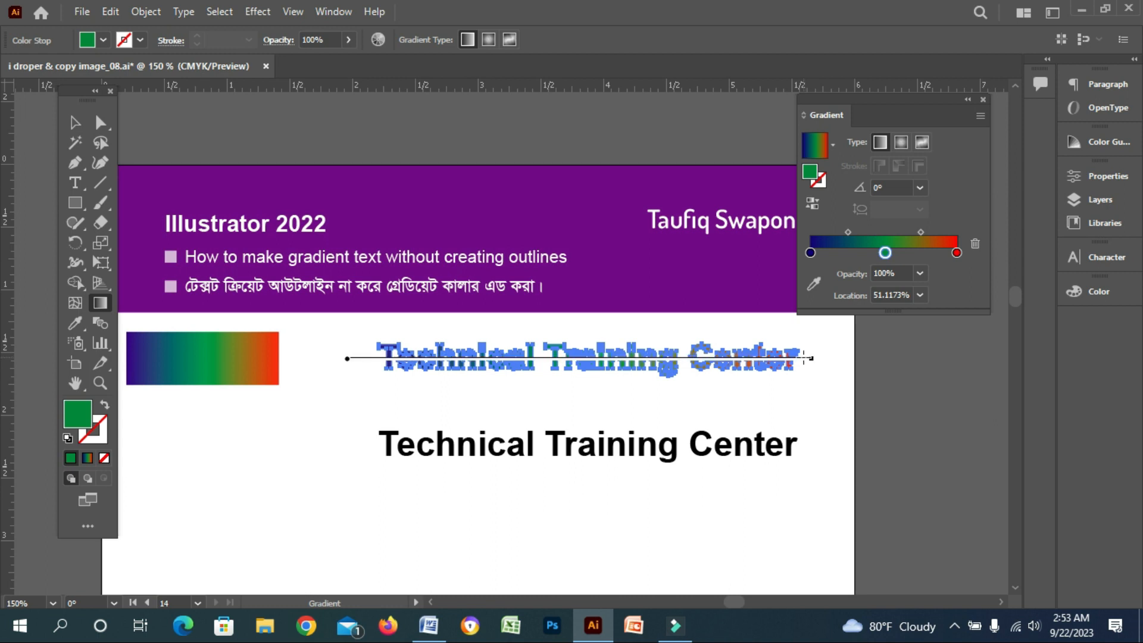
left_click(75, 123)
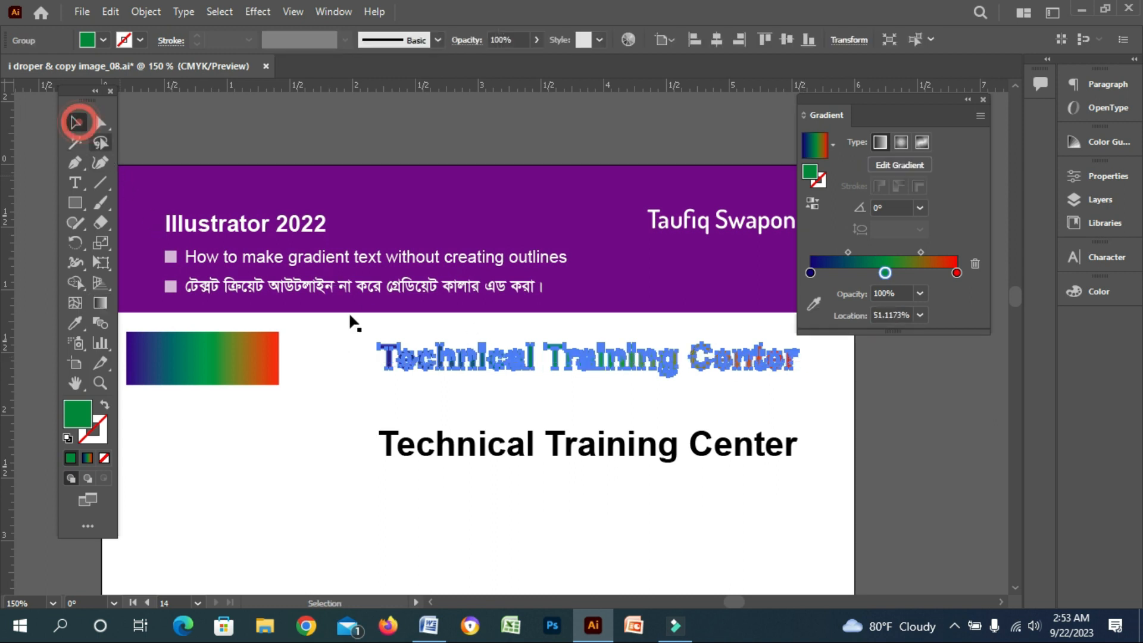
left_click(435, 392)
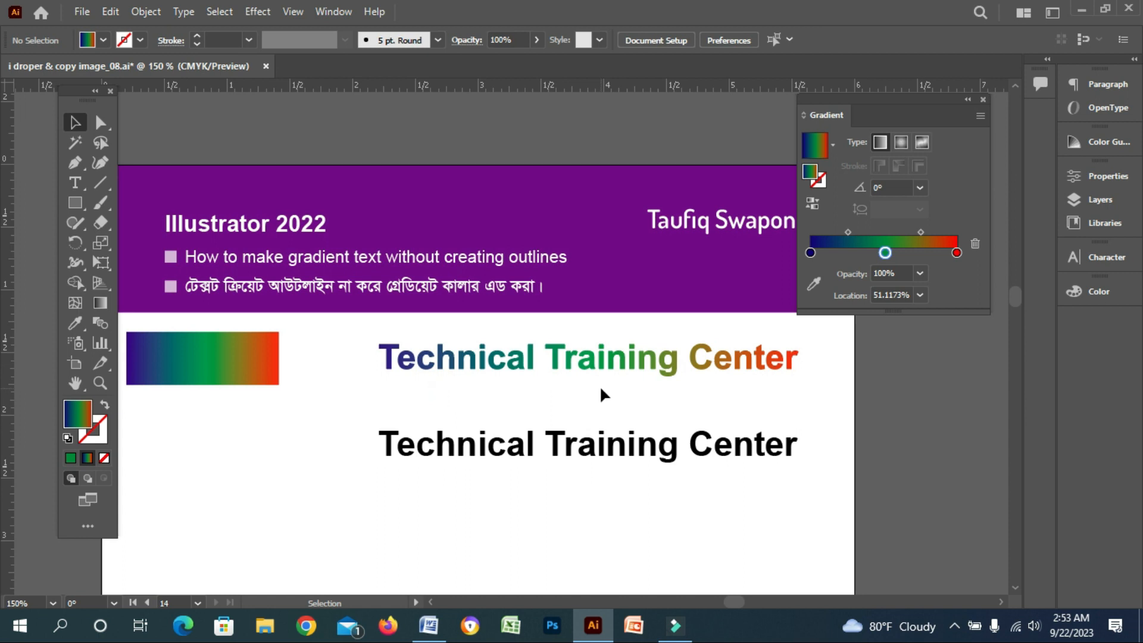
Duplicate the live text so a second live copy sits below the gradient text
left_click(599, 363)
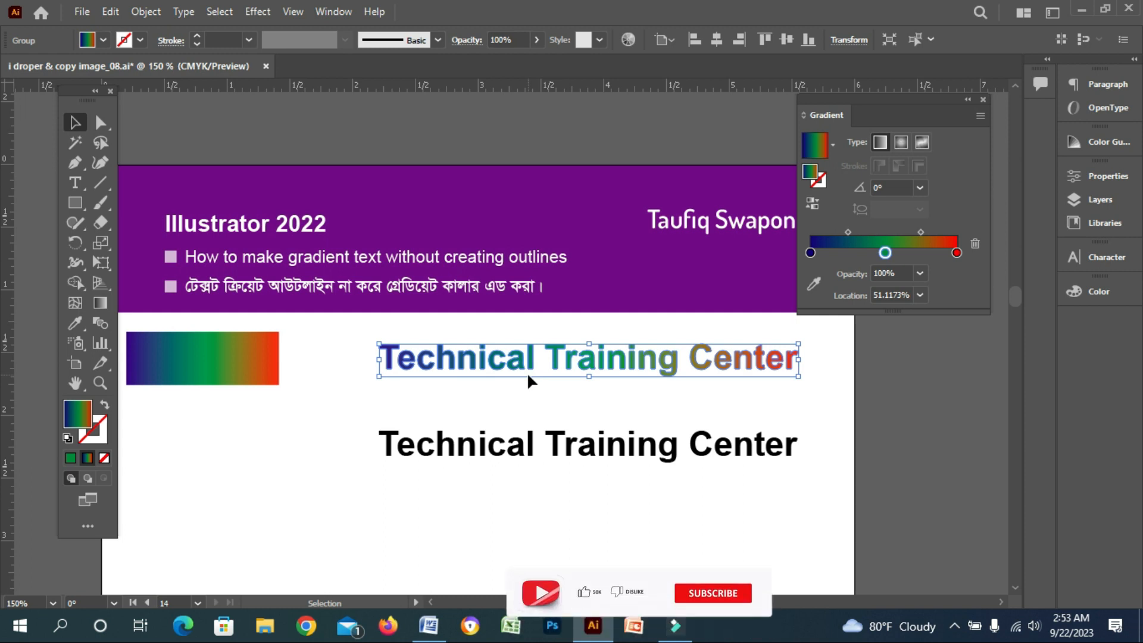
left_click(528, 394)
left_click_drag(536, 412, 507, 467)
left_click_drag(505, 388, 527, 390)
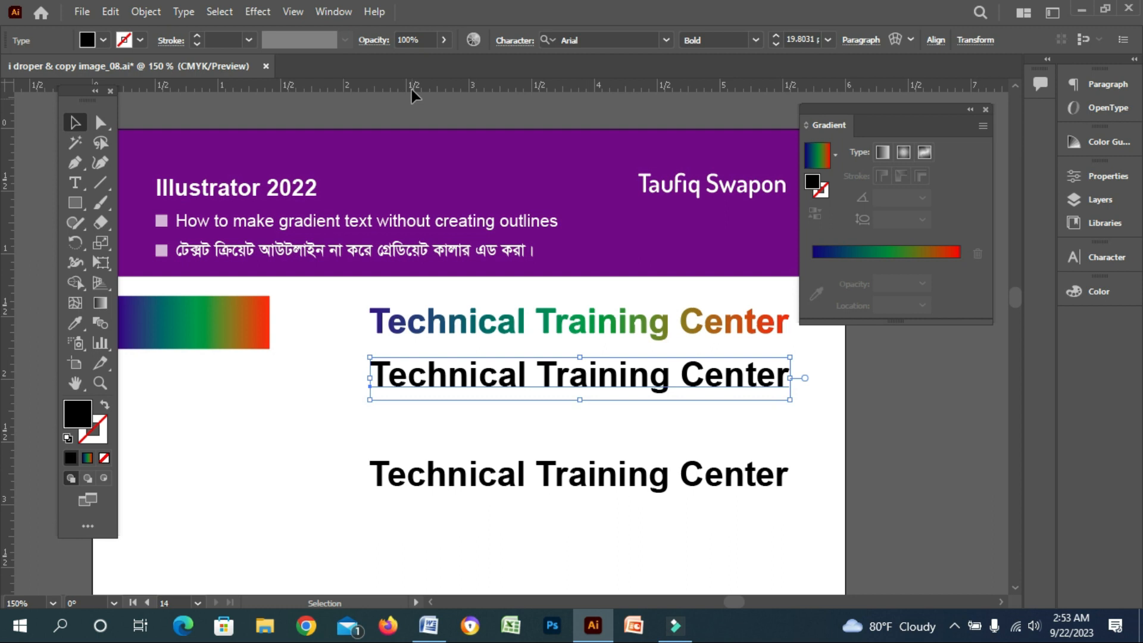
Open the Pathfinder panel, position it beside the artwork, and select the middle live text
left_click(334, 12)
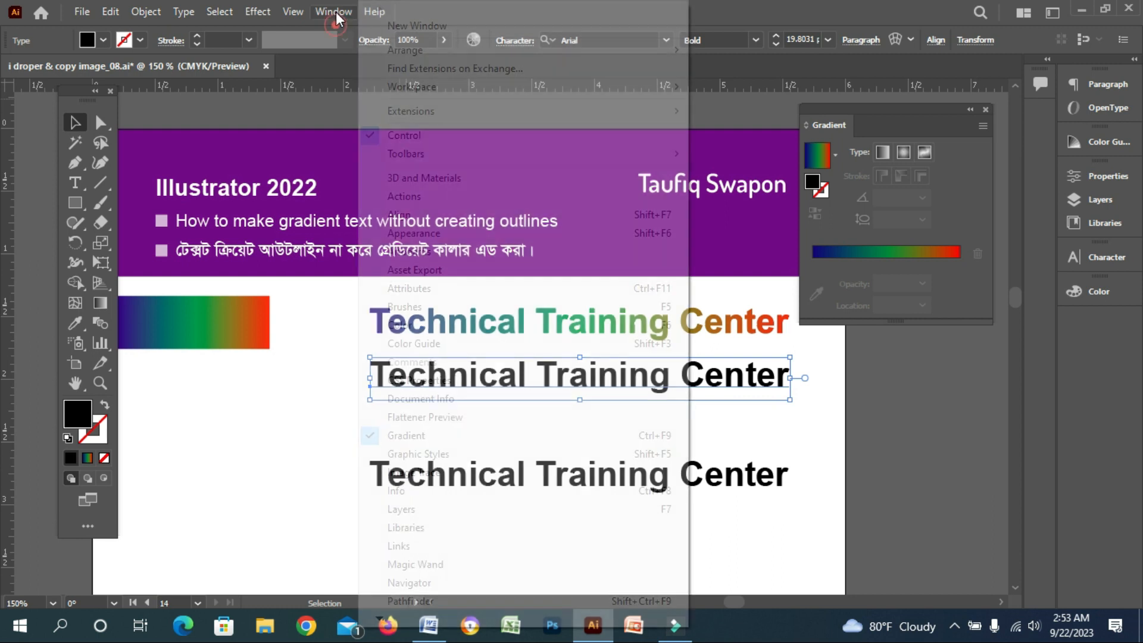
left_click(434, 600)
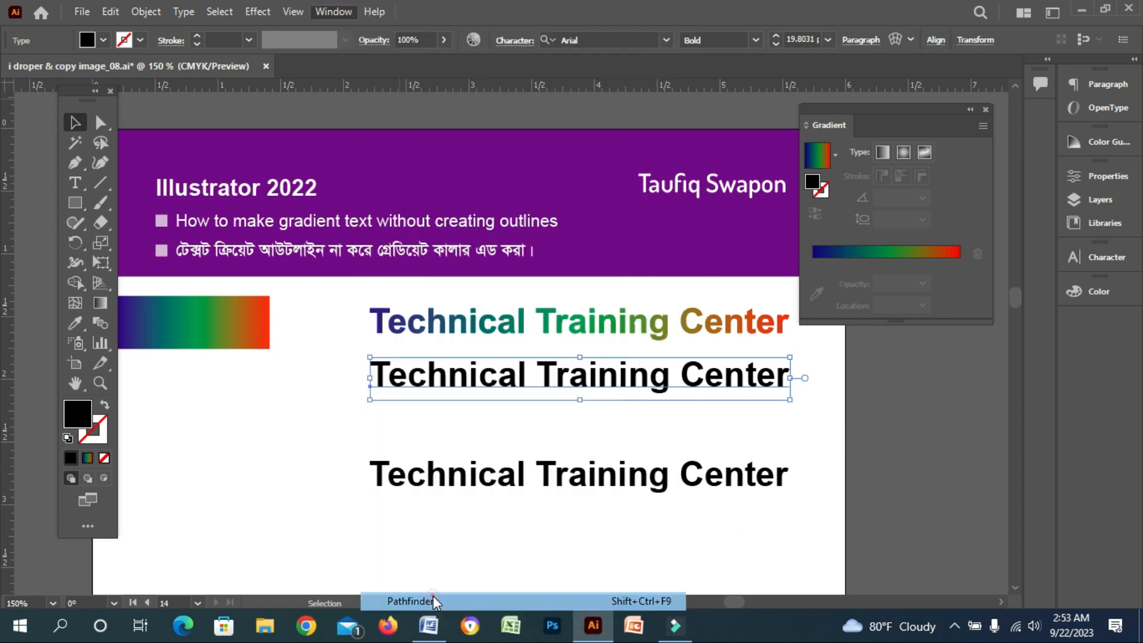
left_click_drag(598, 155, 926, 360)
left_click(663, 432)
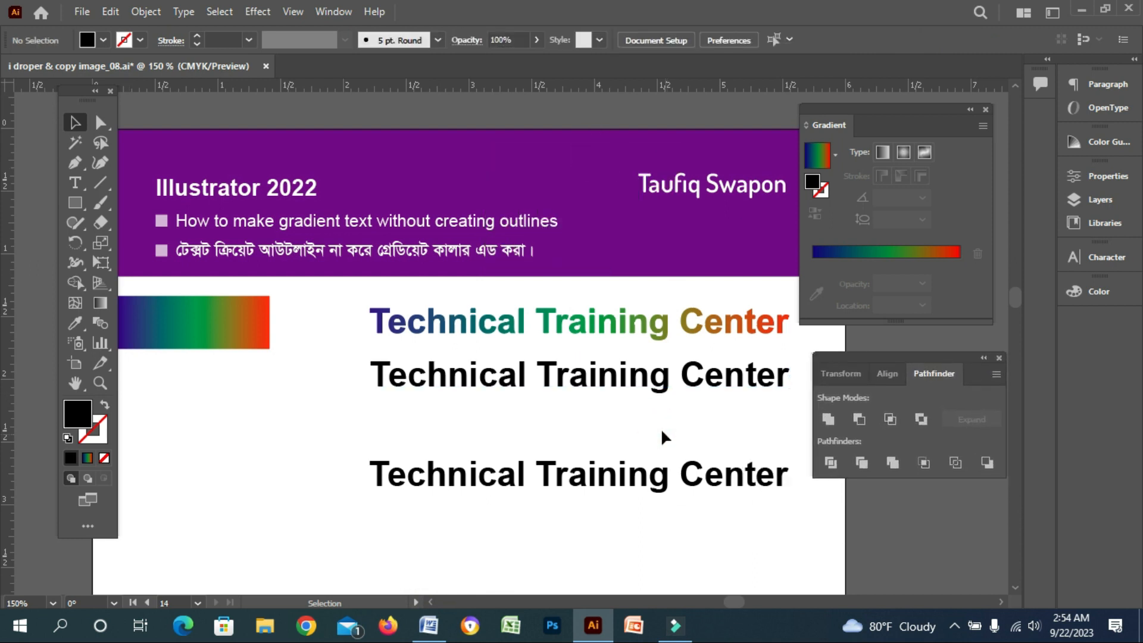
left_click(546, 381)
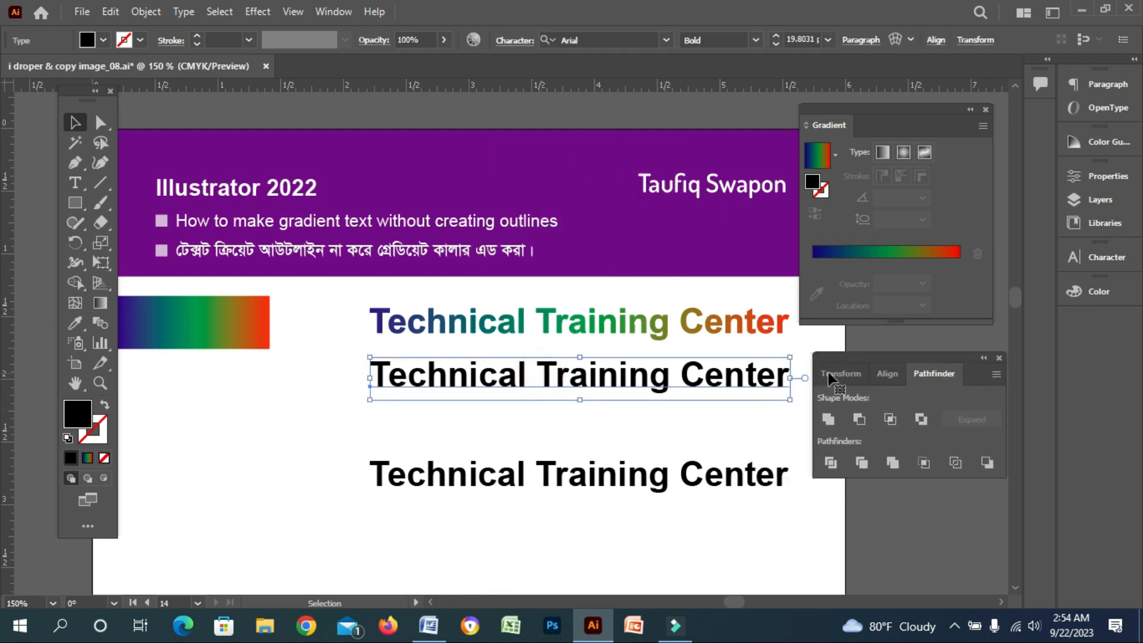
Turn the selected middle live text into a compound shape with the Pathfinder panel's Make Compound Shape option
left_click_drag(862, 362, 859, 360)
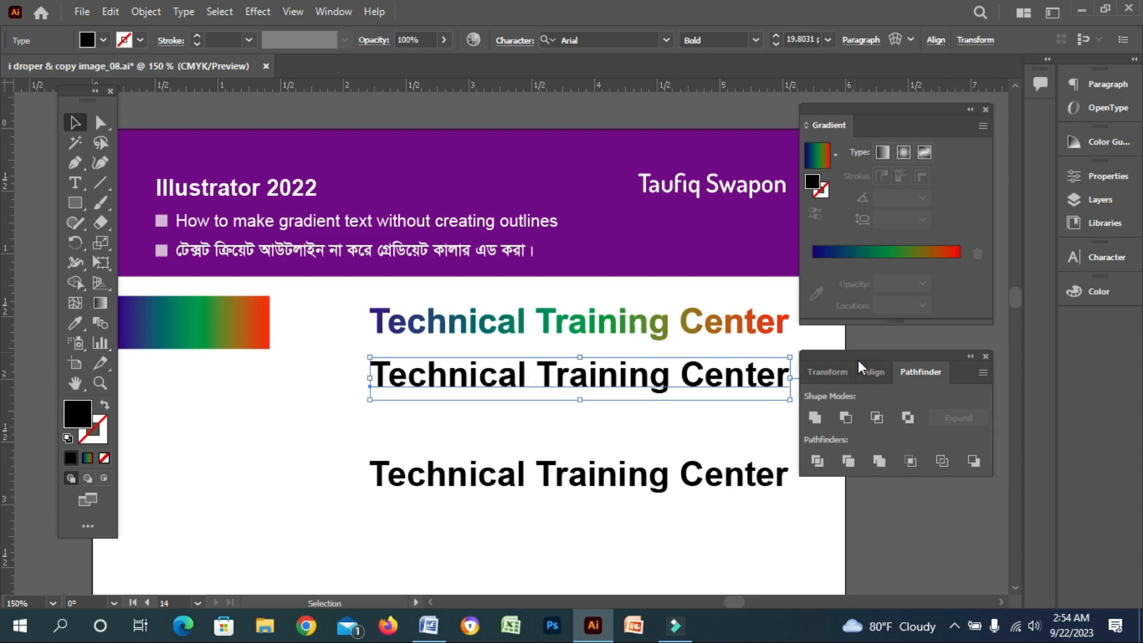
left_click(979, 375)
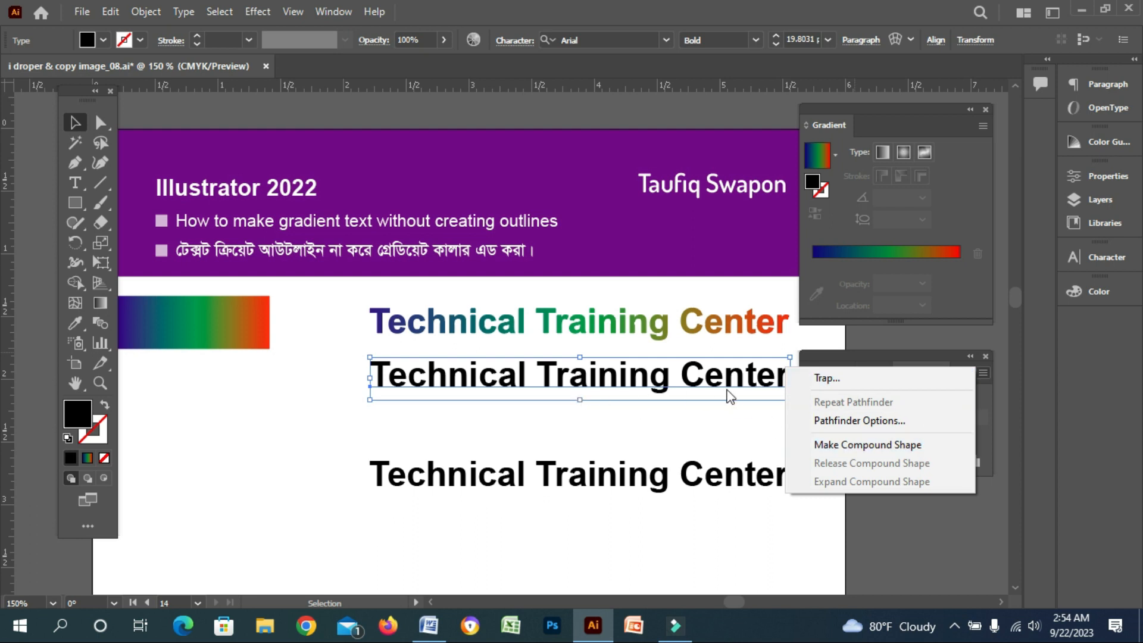
left_click(880, 445)
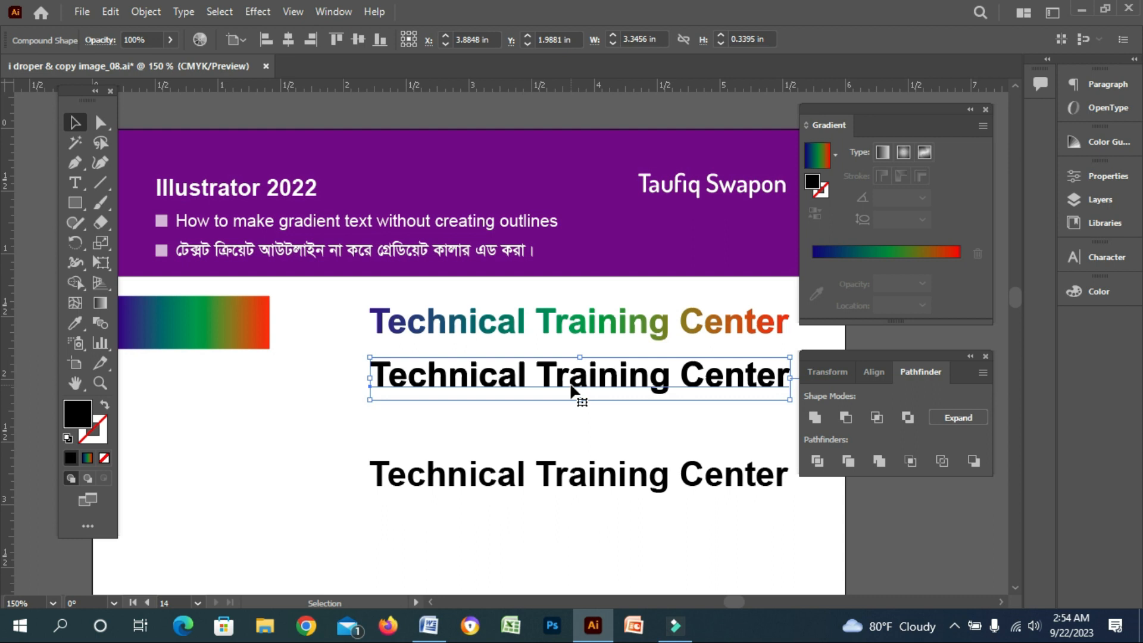
Apply the rectangle's gradient to the compound-shape text using the Eyedropper tool
left_click(78, 320)
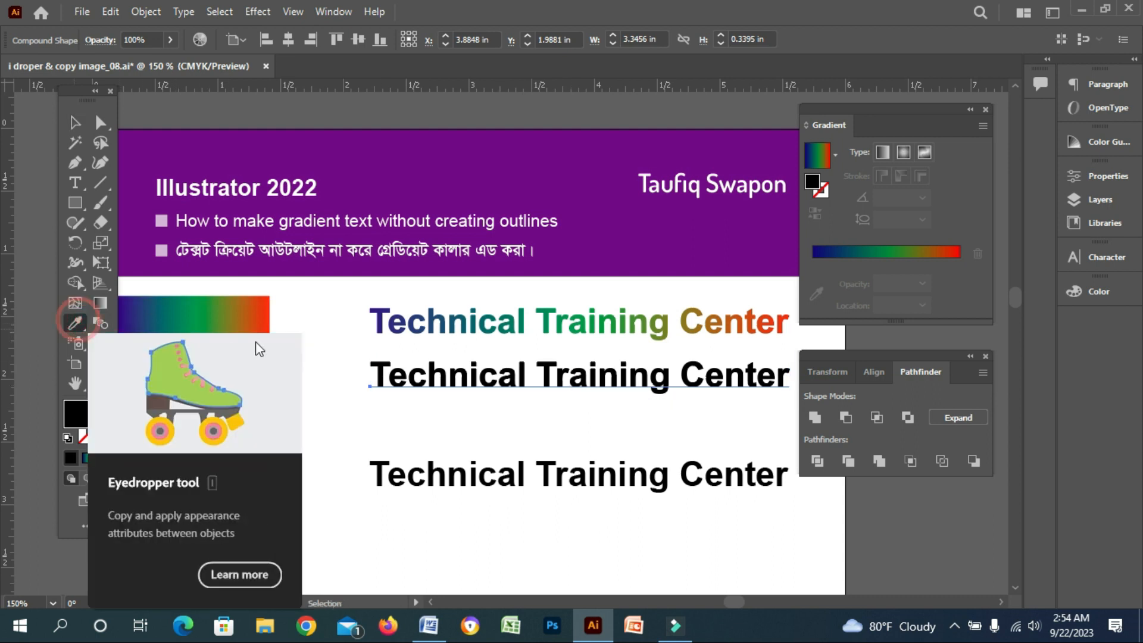
left_click(230, 303)
left_click(78, 122)
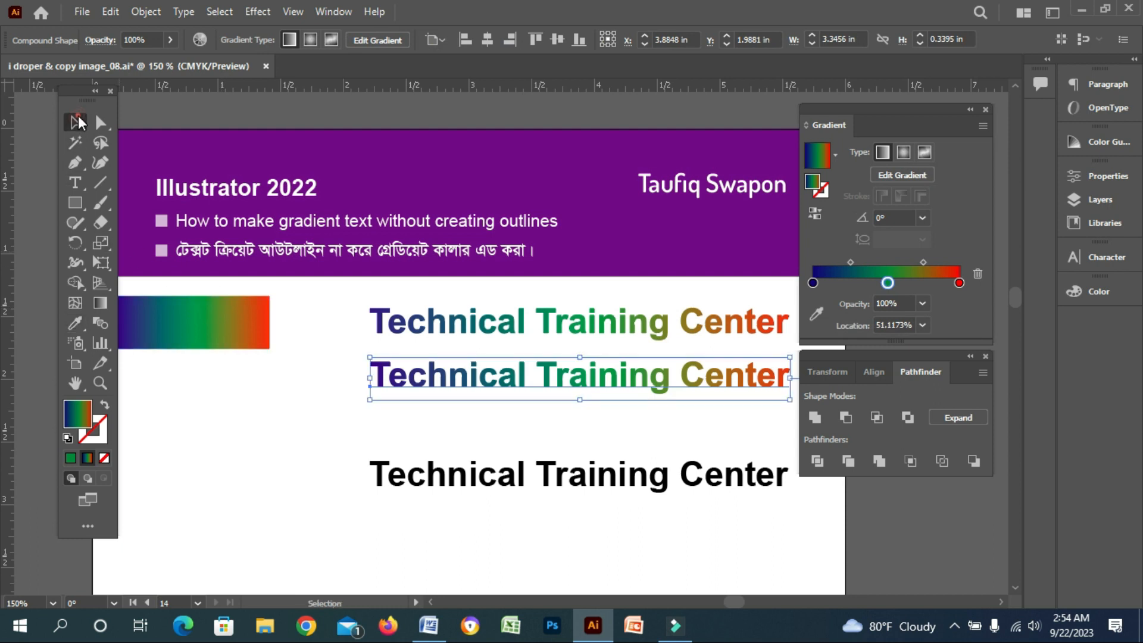
Retype the words "Training Center" in the gradient compound-shape text as "Education Board"
left_click(599, 407)
key("space")
left_click_drag(620, 408, 559, 403)
left_click(564, 372)
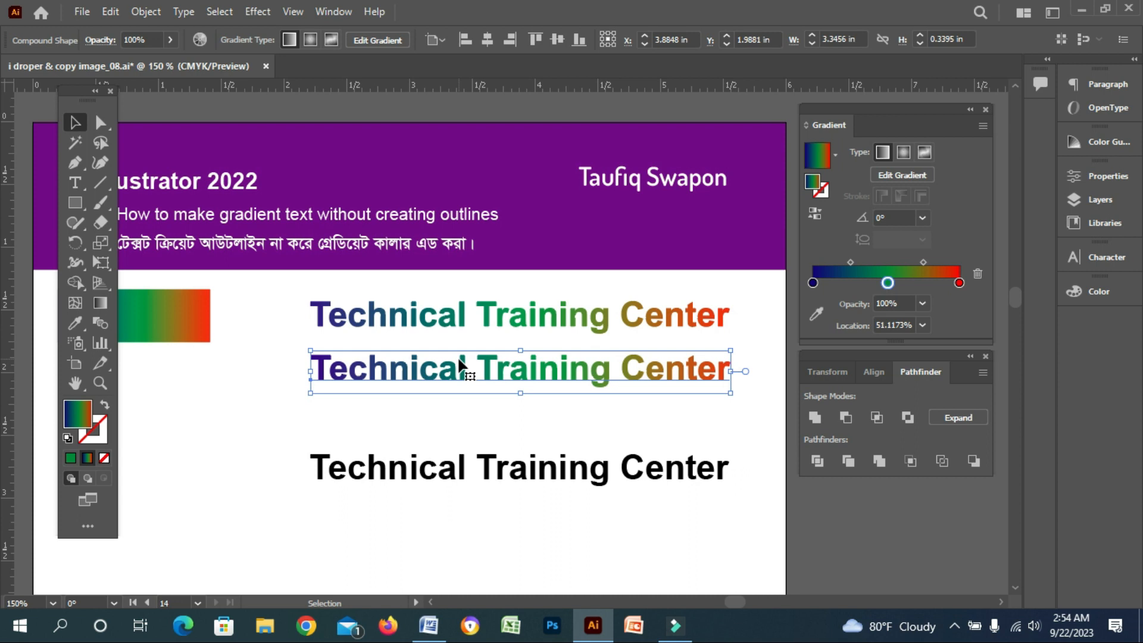
left_click(74, 179)
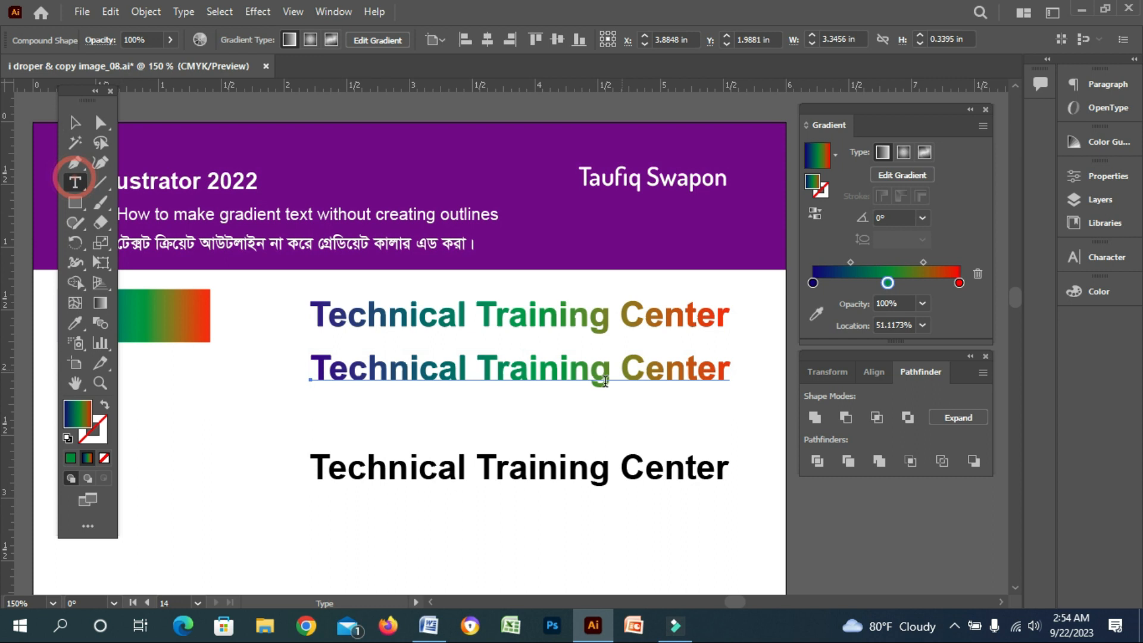
left_click_drag(482, 362, 749, 385)
type("Ed")
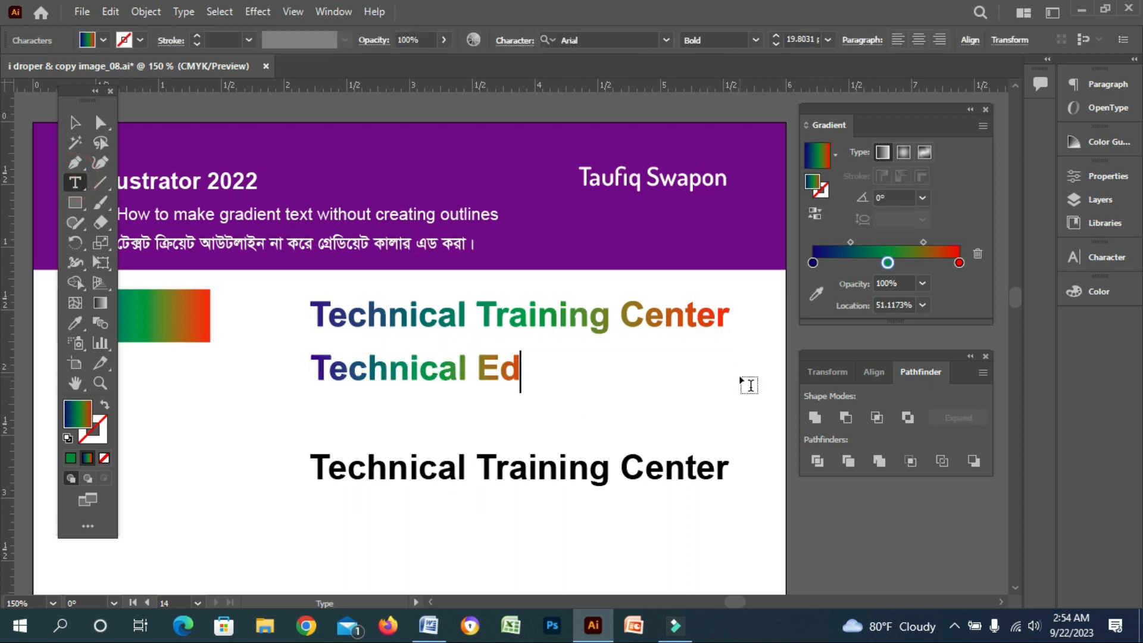
type("ucation")
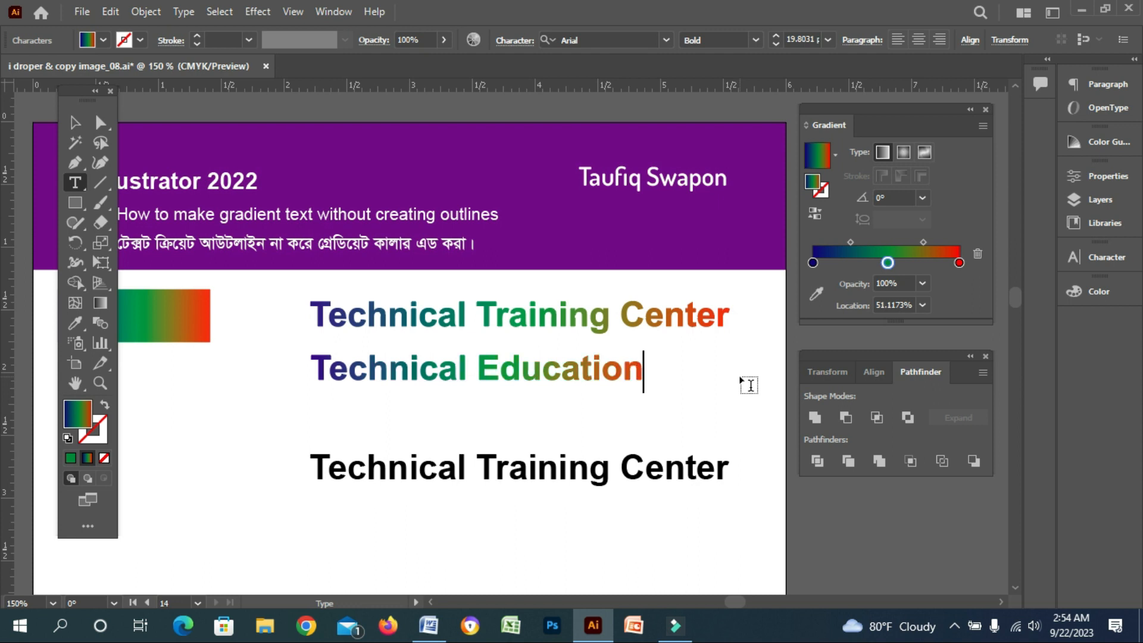
type(" Board")
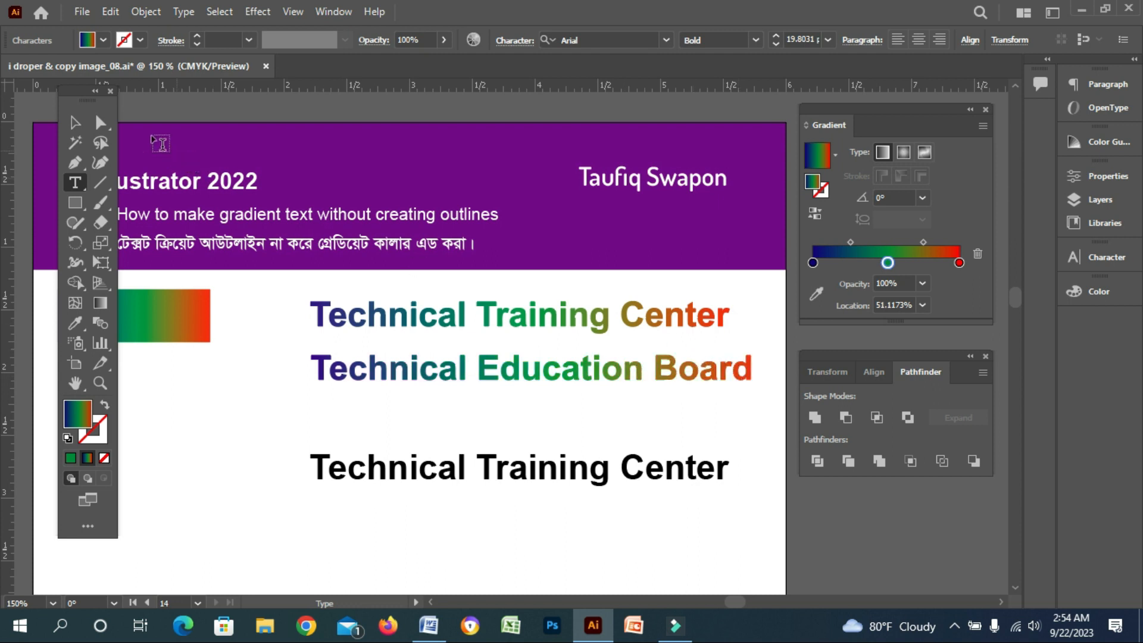
left_click(75, 122)
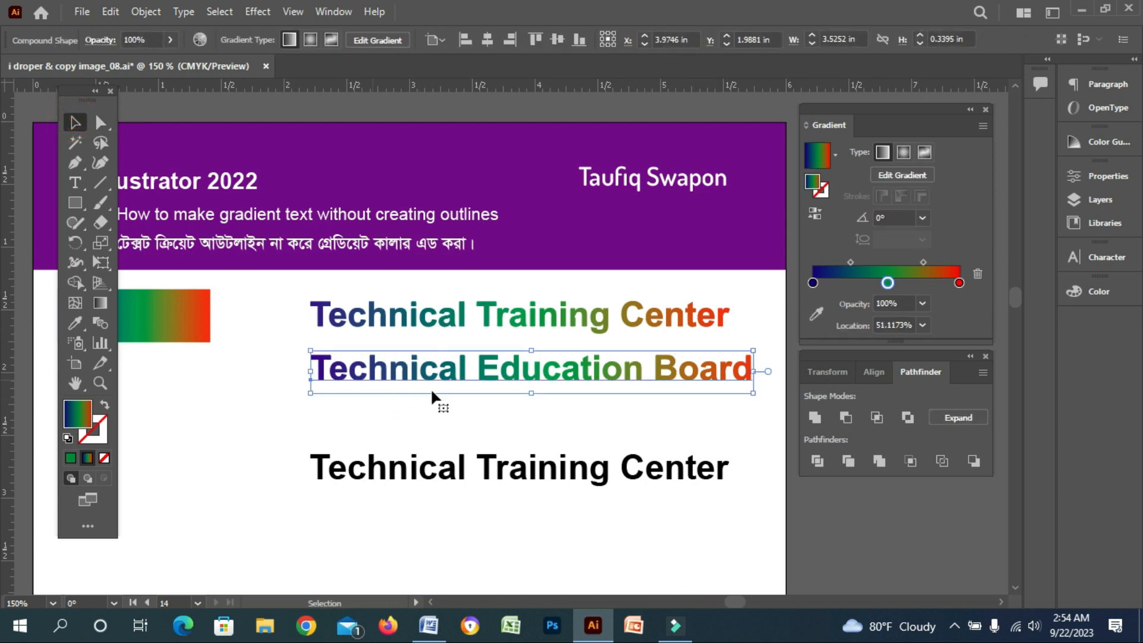
left_click(426, 433)
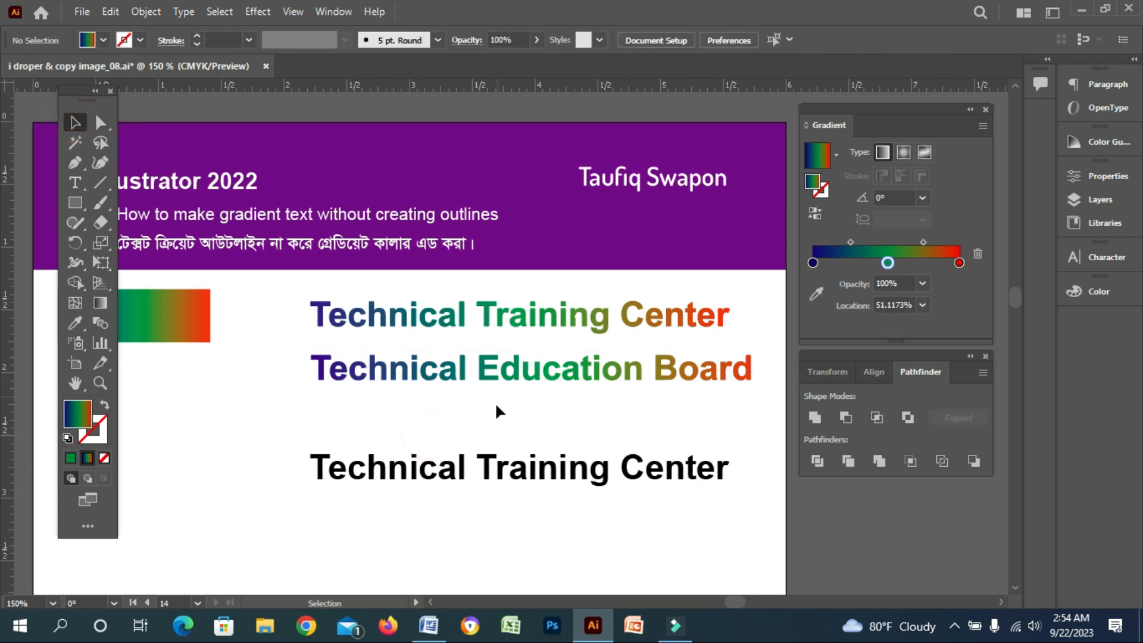
left_click(348, 375)
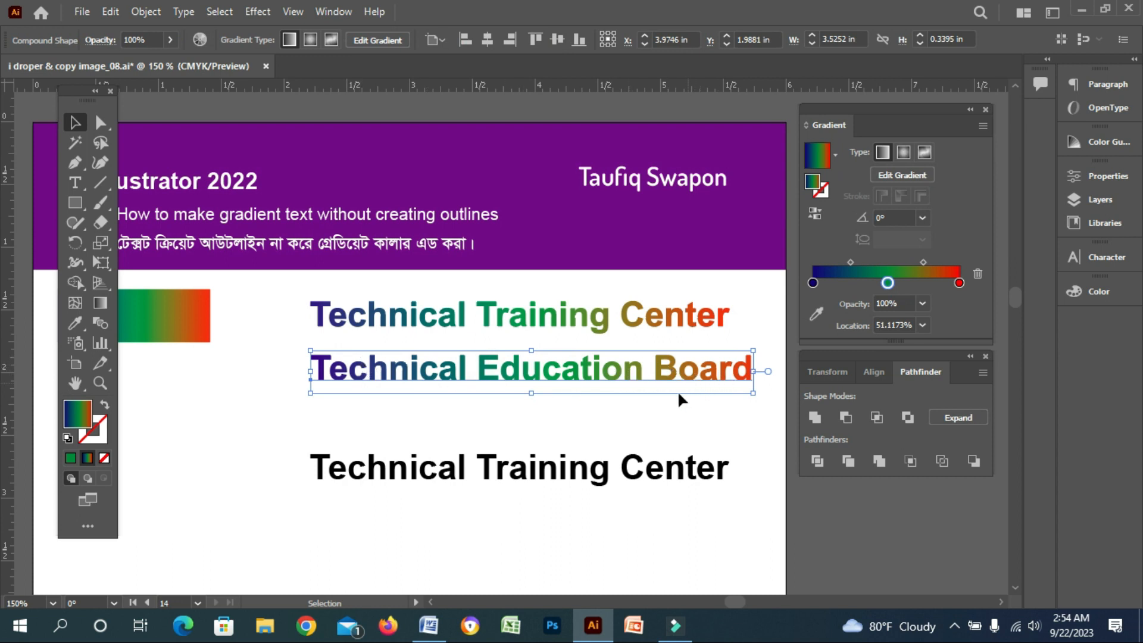
left_click(591, 409)
left_click_drag(531, 424, 523, 344)
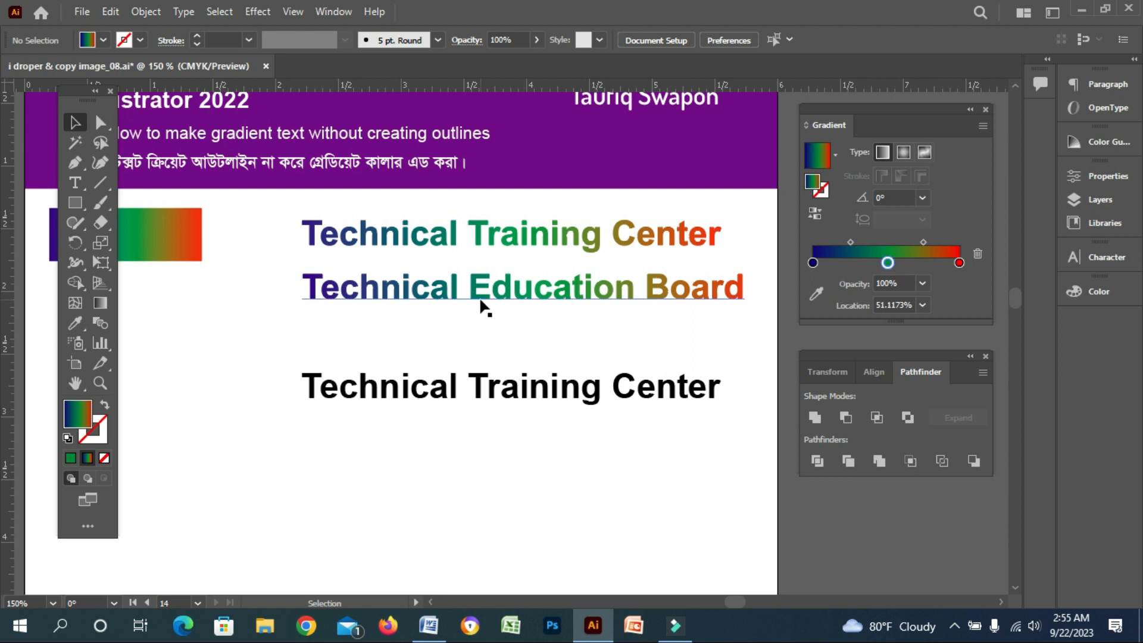
left_click(982, 373)
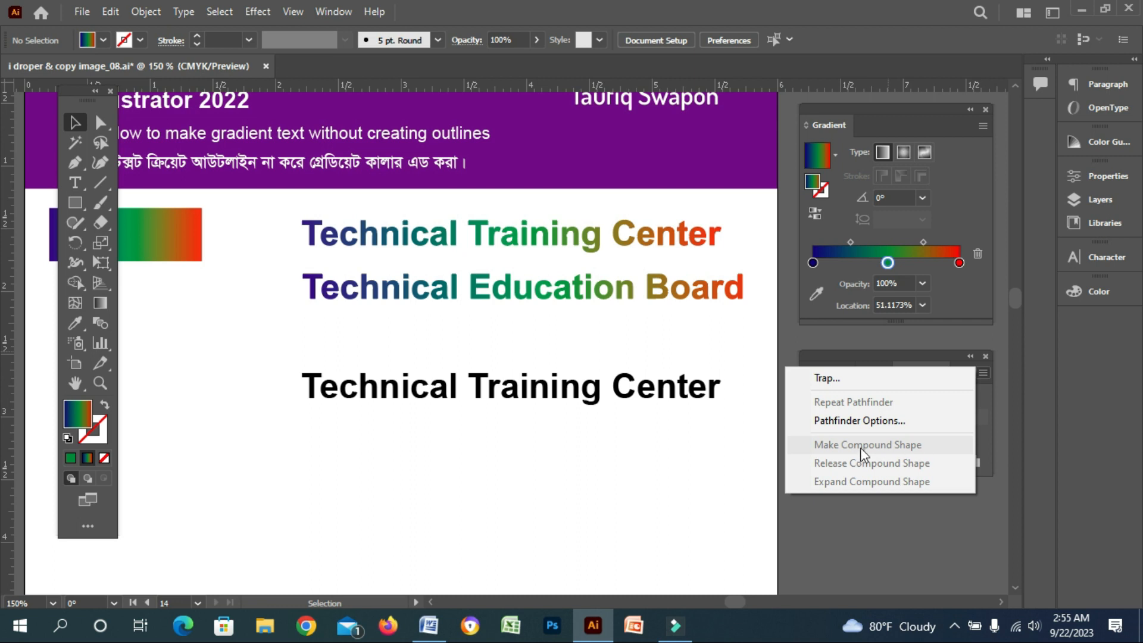
left_click(489, 437)
left_click_drag(473, 398, 476, 438)
Select the third live text and add a new fill to it through the Appearance panel
left_click(305, 371)
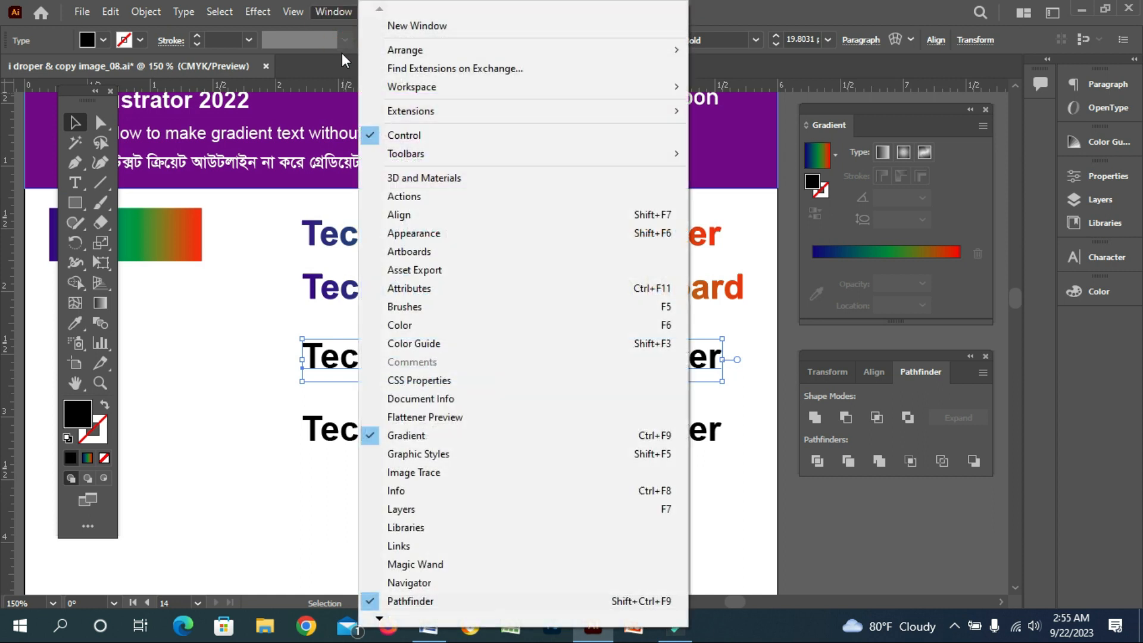
left_click(454, 234)
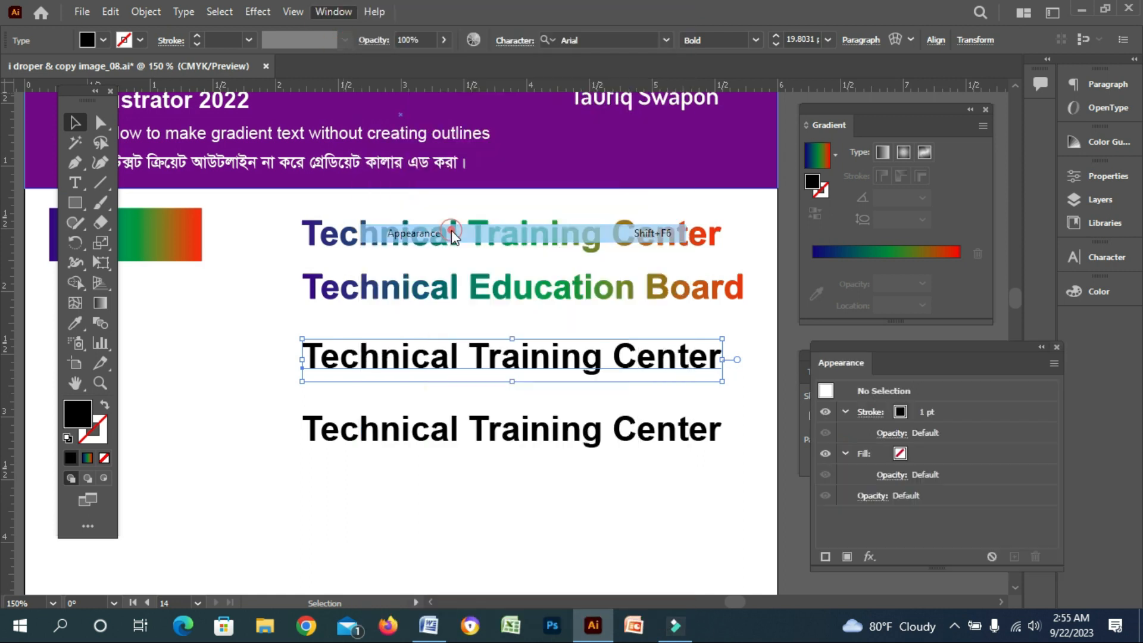
left_click_drag(906, 349, 847, 255)
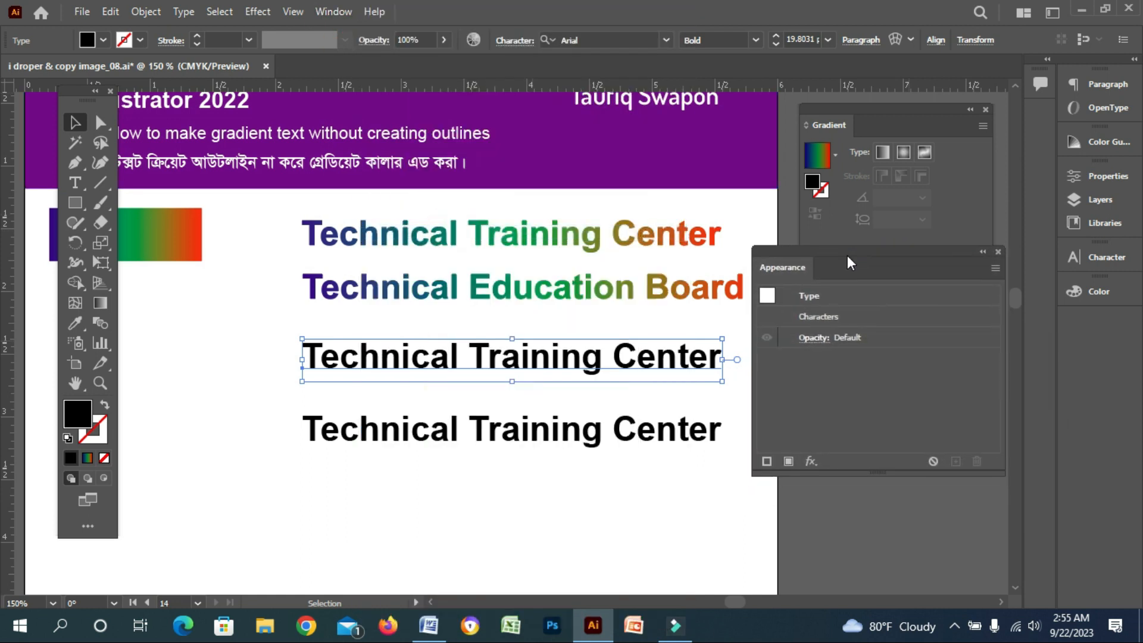
left_click(680, 387)
left_click(652, 359)
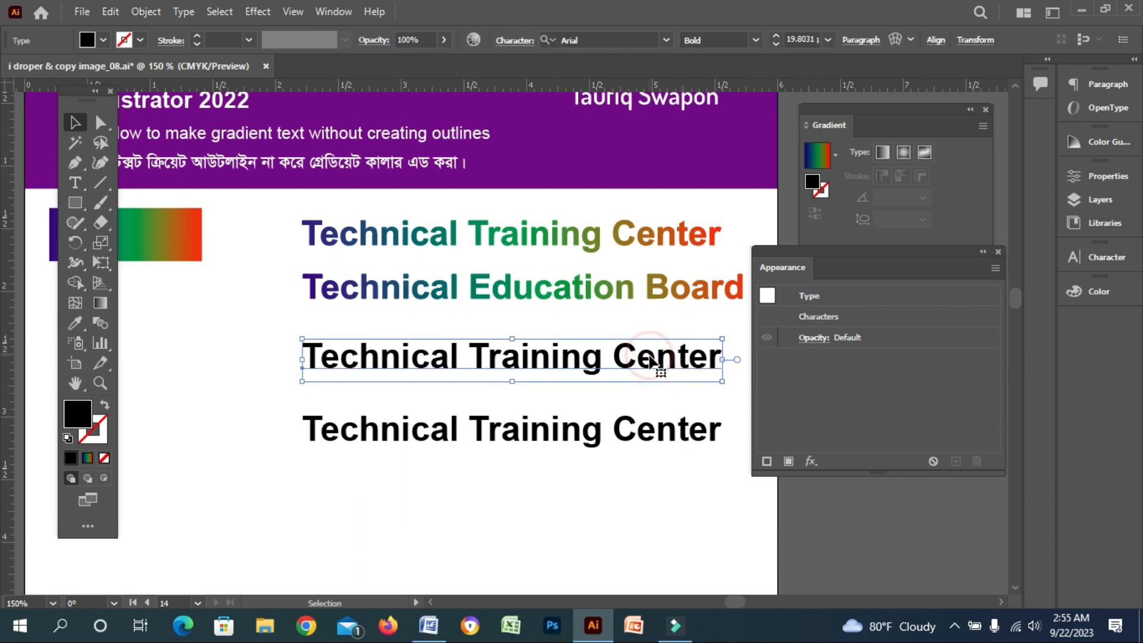
left_click(789, 461)
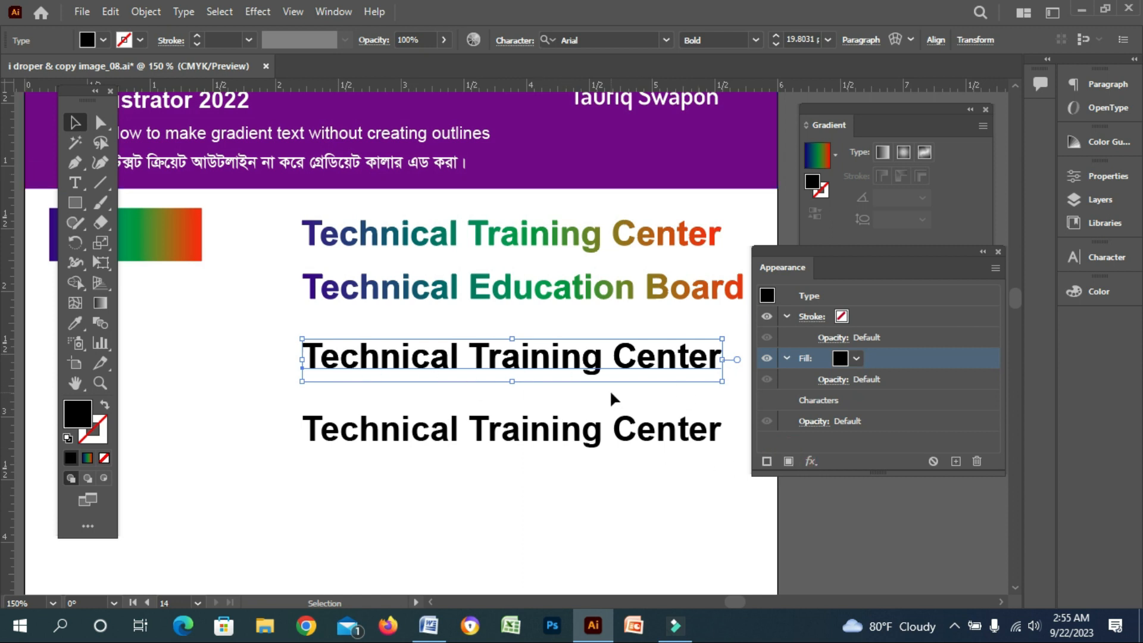
left_click(983, 252)
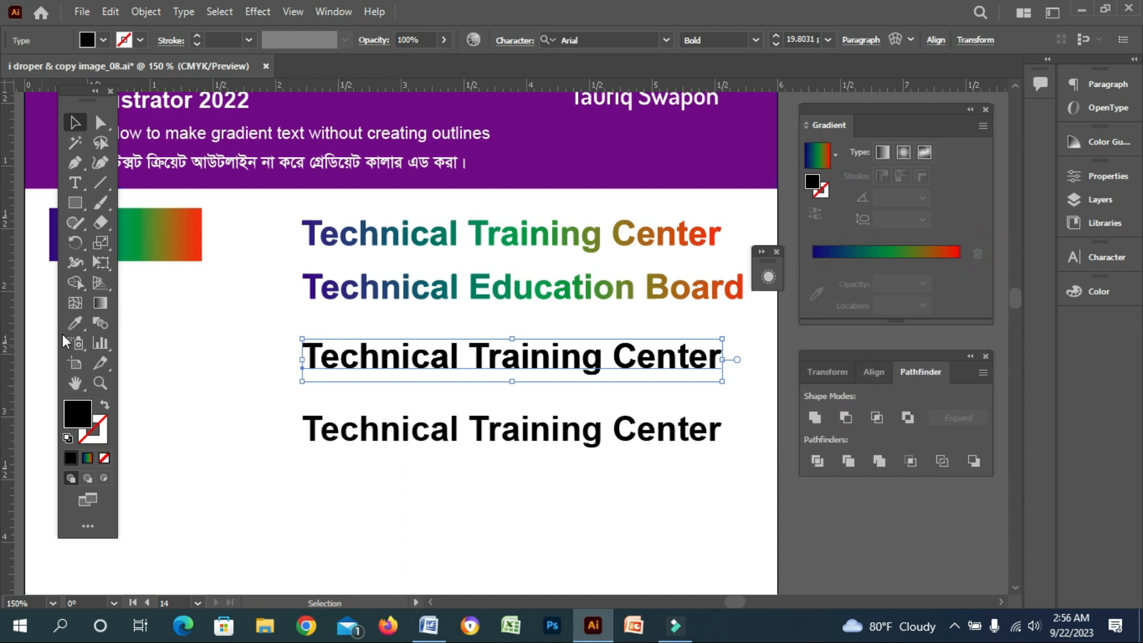
Apply the rectangle's gradient to the third text's new fill with the Eyedropper tool
left_click(74, 322)
left_click(177, 235)
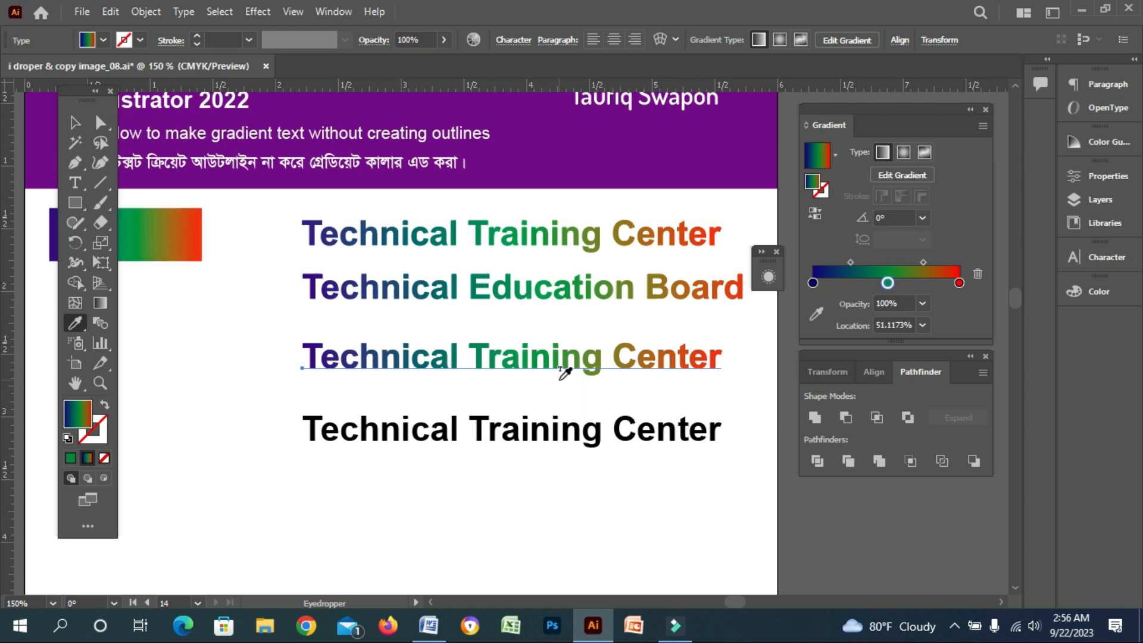
left_click(75, 123)
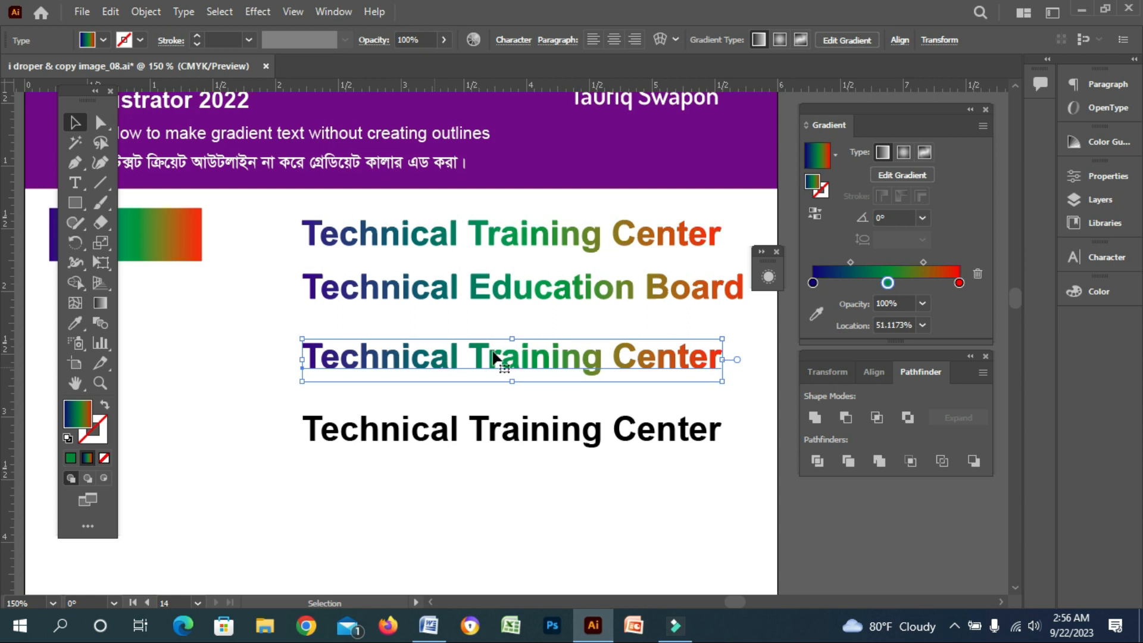
Replace "Training Center" with "Education Board" in the third live text and deselect it
left_click(75, 180)
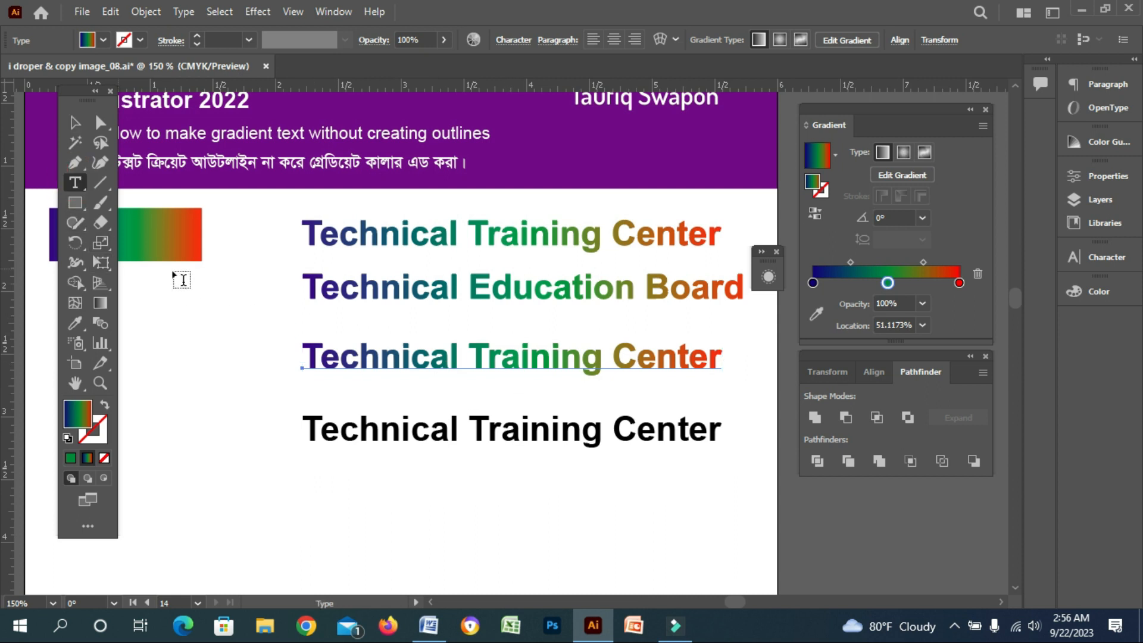
left_click_drag(469, 352, 726, 352)
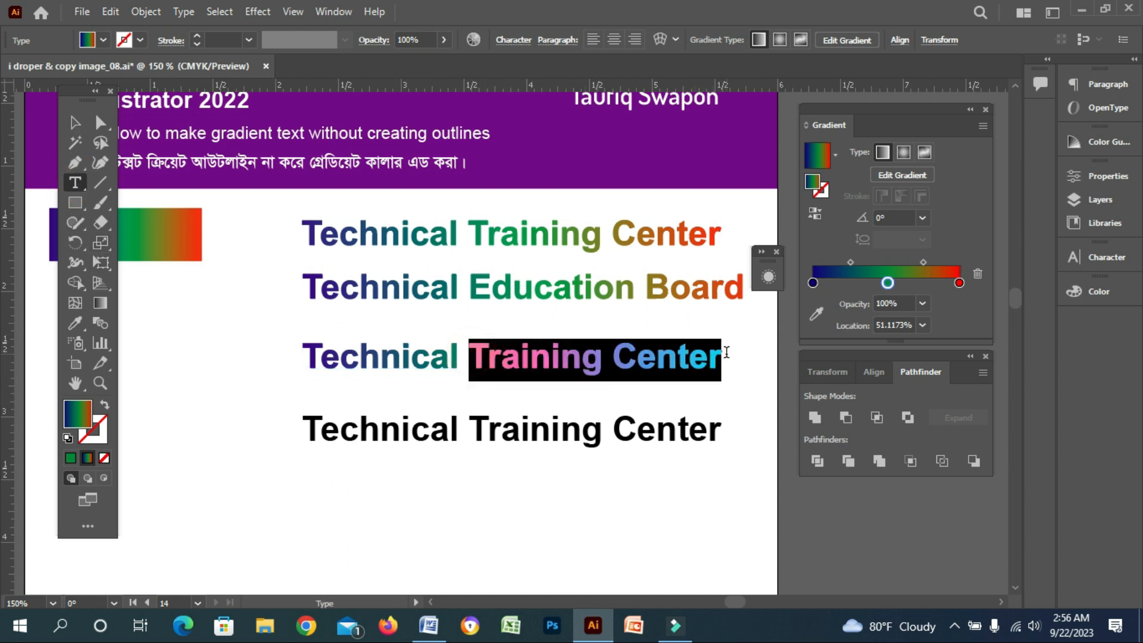
type("E")
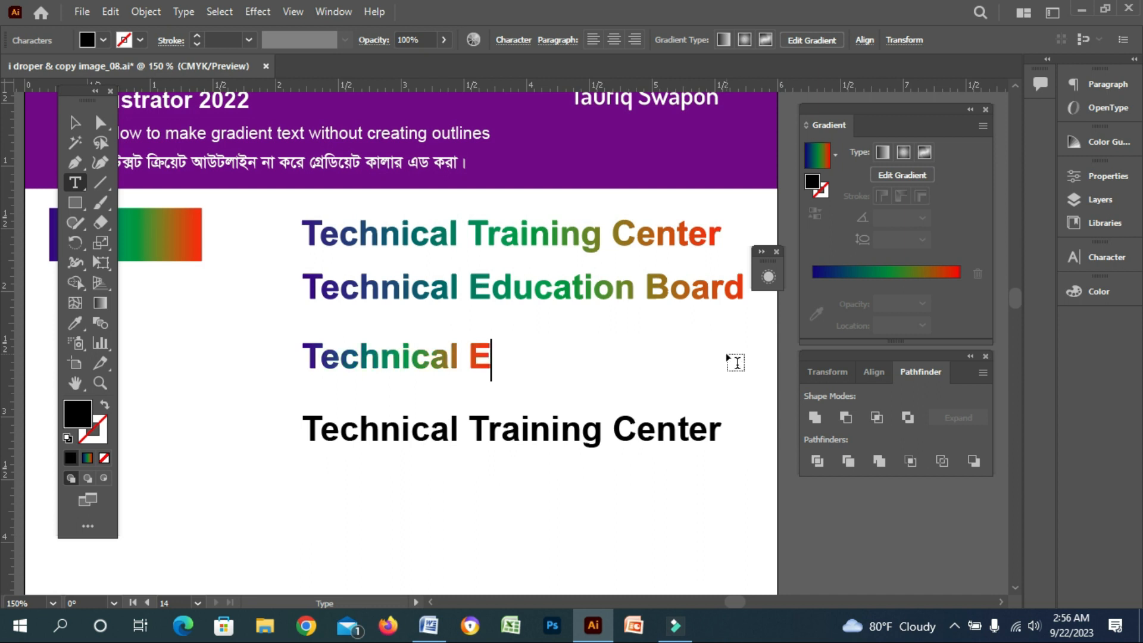
type("ducatio")
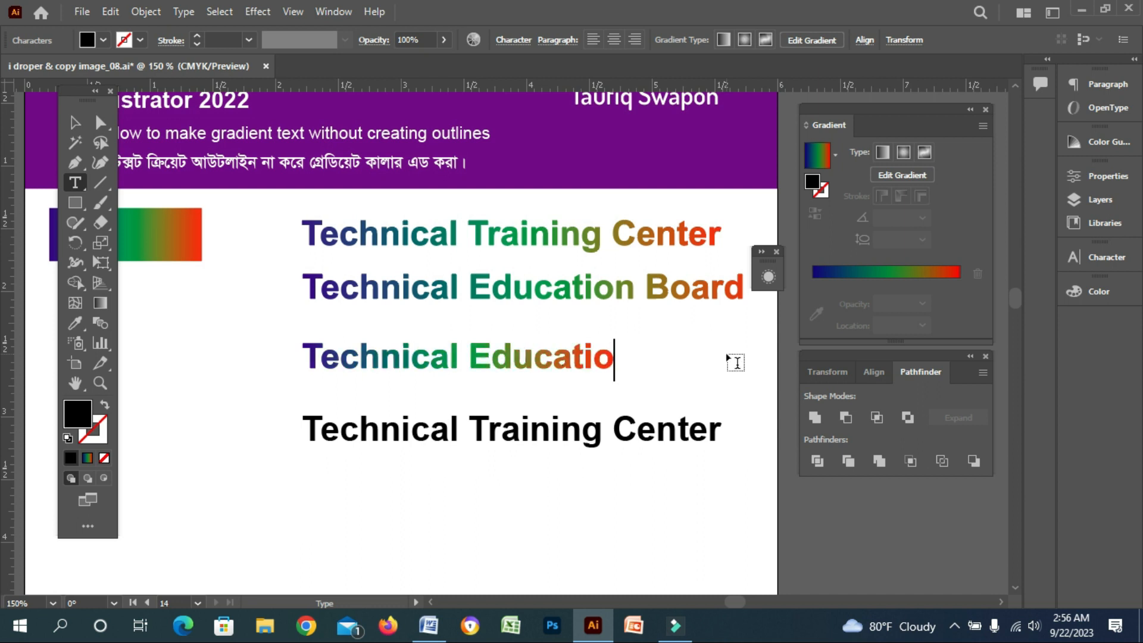
type("n Bo")
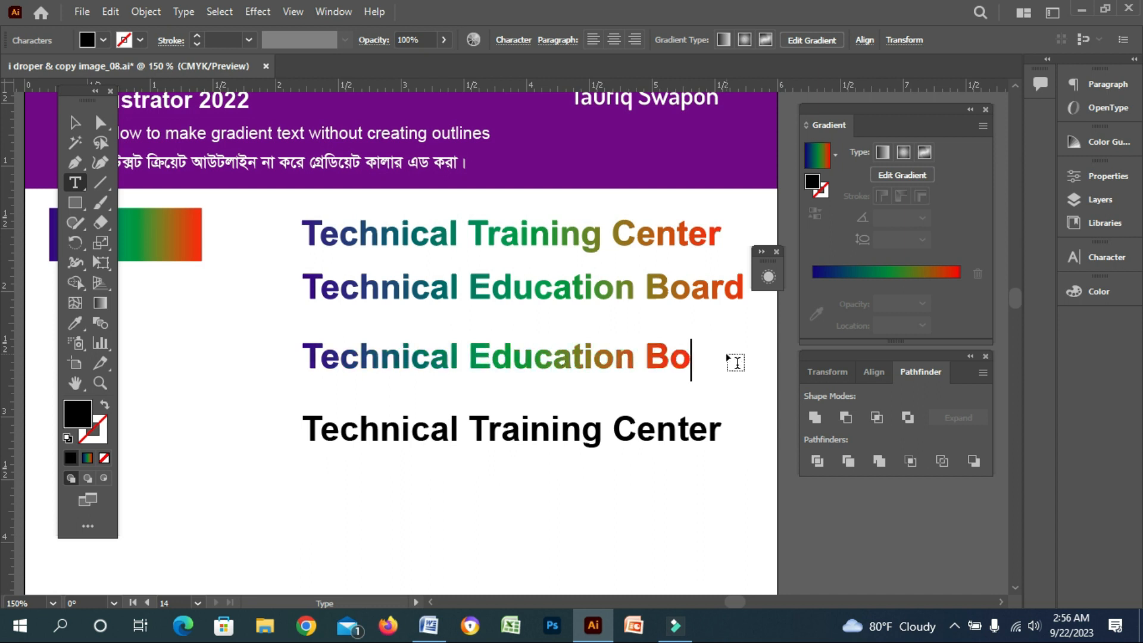
type("ard")
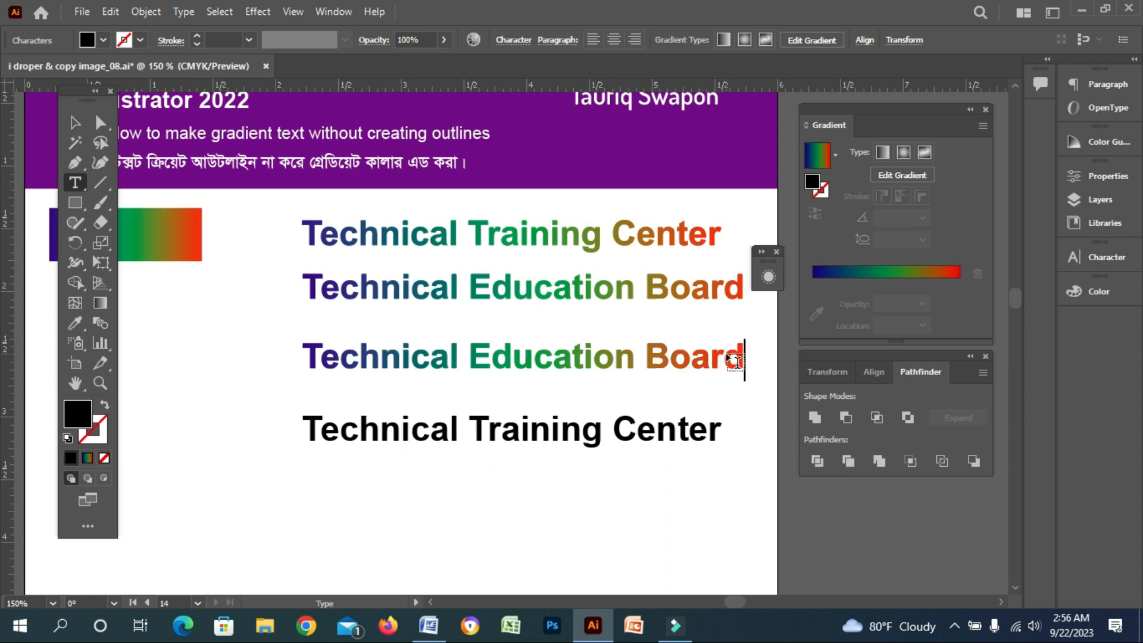
left_click(75, 124)
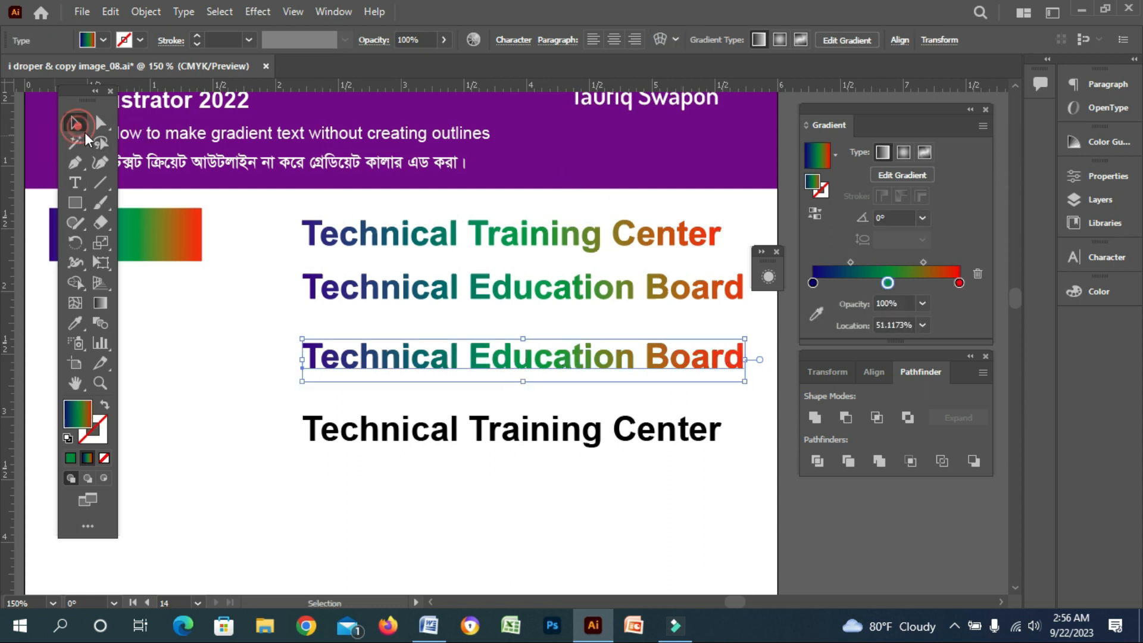
left_click(281, 406)
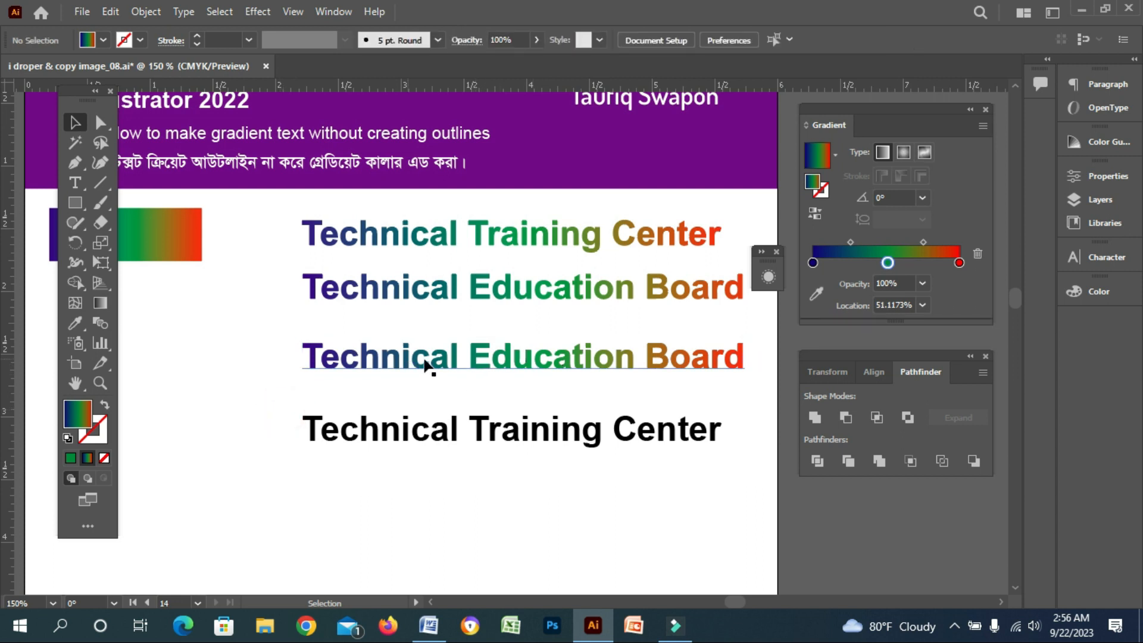
scroll(212, 324, "right", 2)
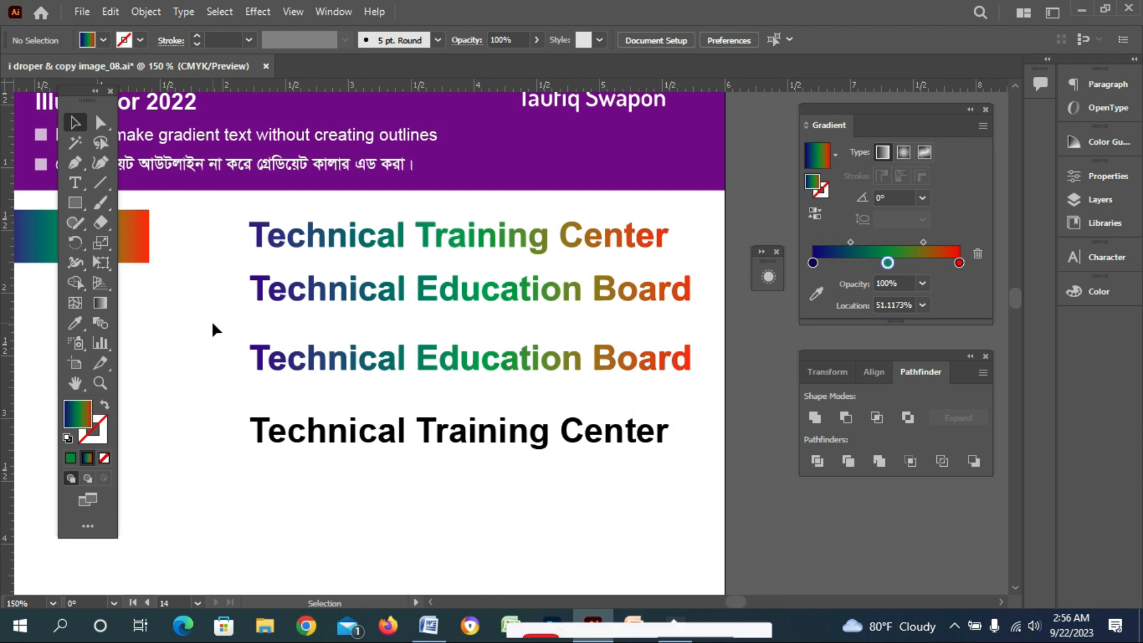
scroll(219, 251, "down", 1)
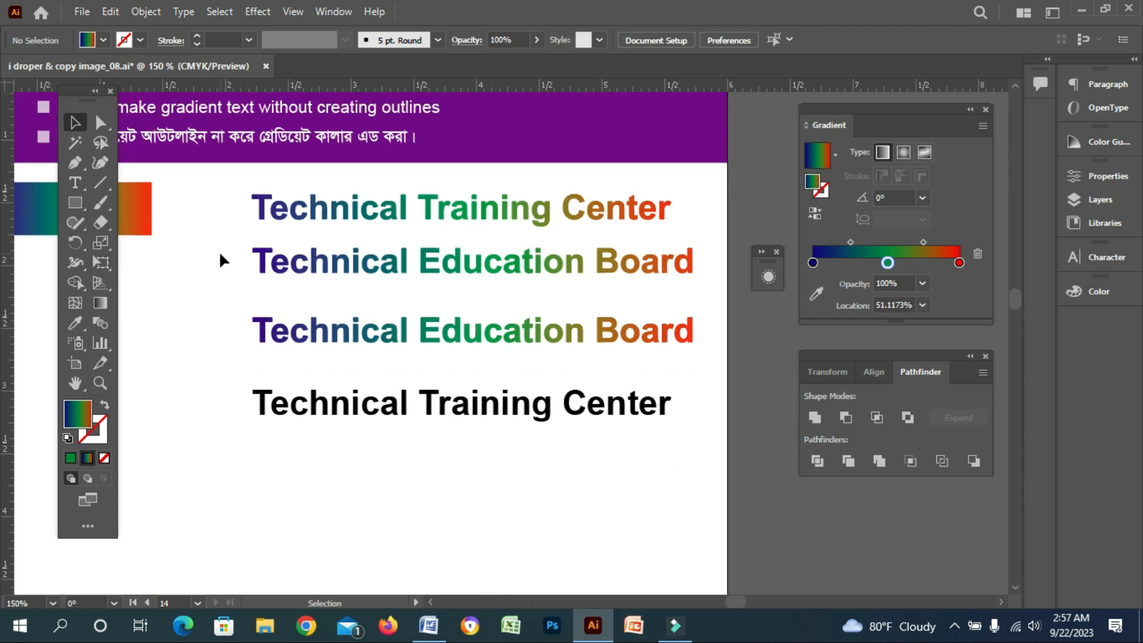